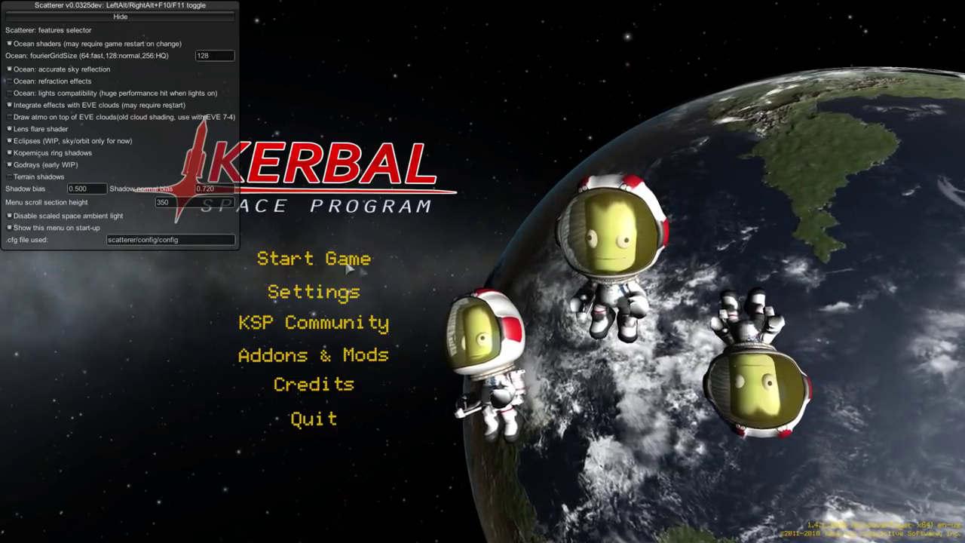
- Open the game's Settings from the main menu to its General page
click(312, 297)
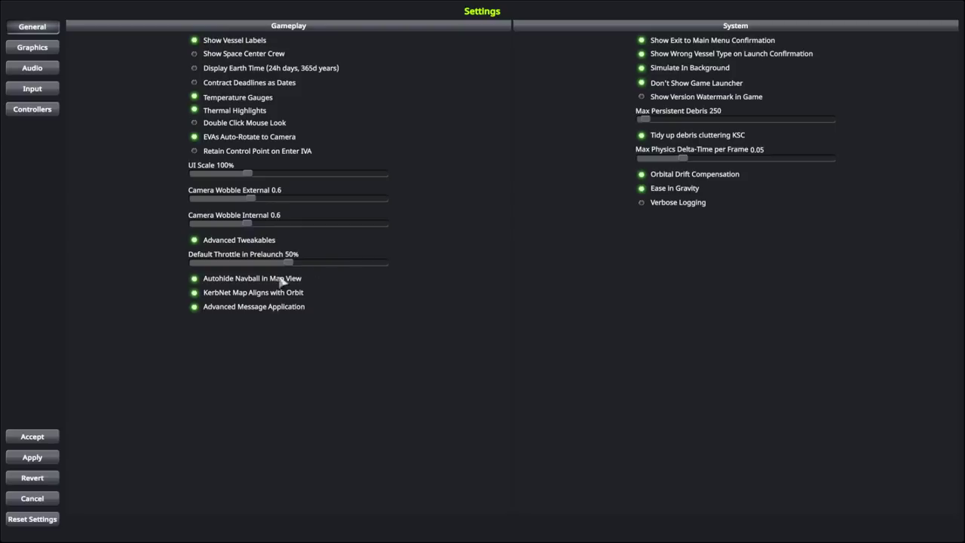
- Switch off Autohide Navball in Map View and move to the Graphics settings page
click(194, 279)
click(41, 50)
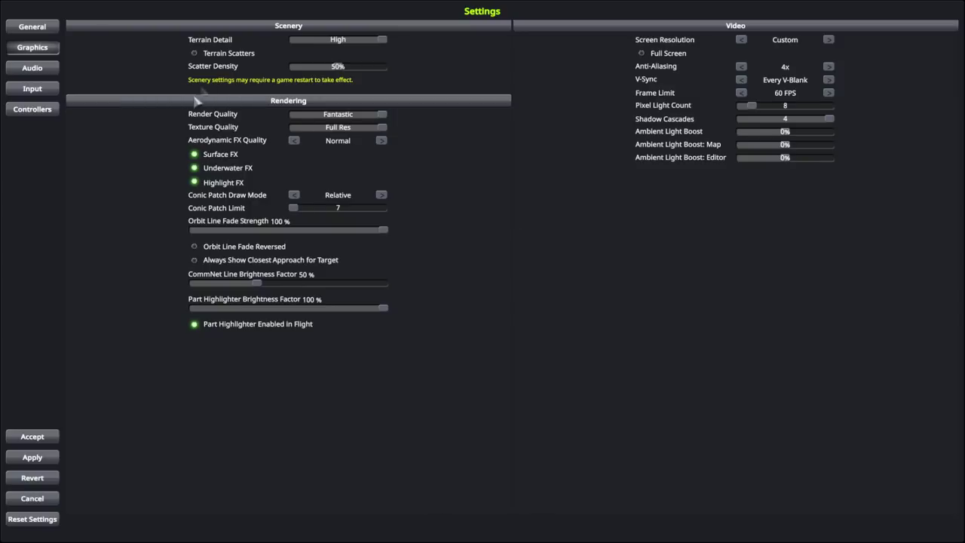
- Leave the Graphics settings without saving any changes
click(34, 499)
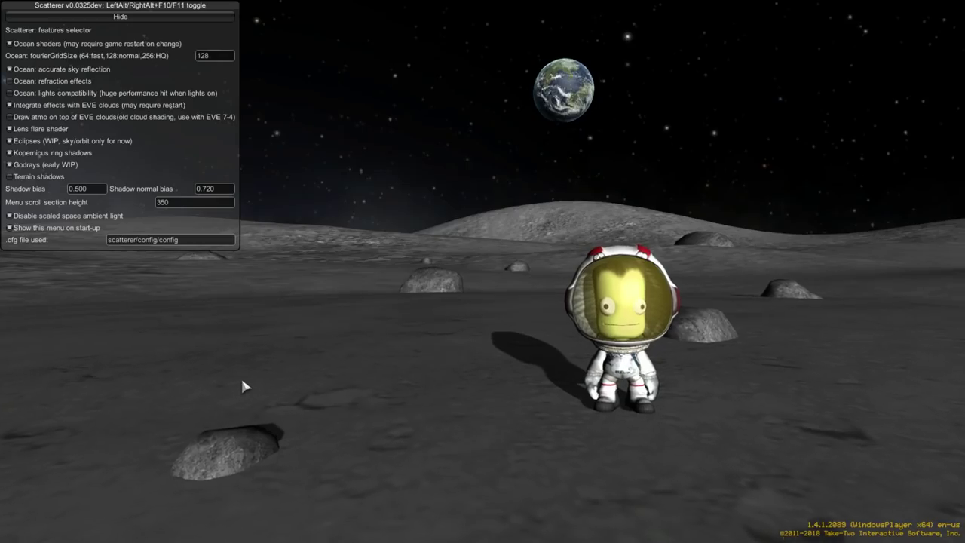
- Return to the main menu and bring up the Start Game options
click(334, 289)
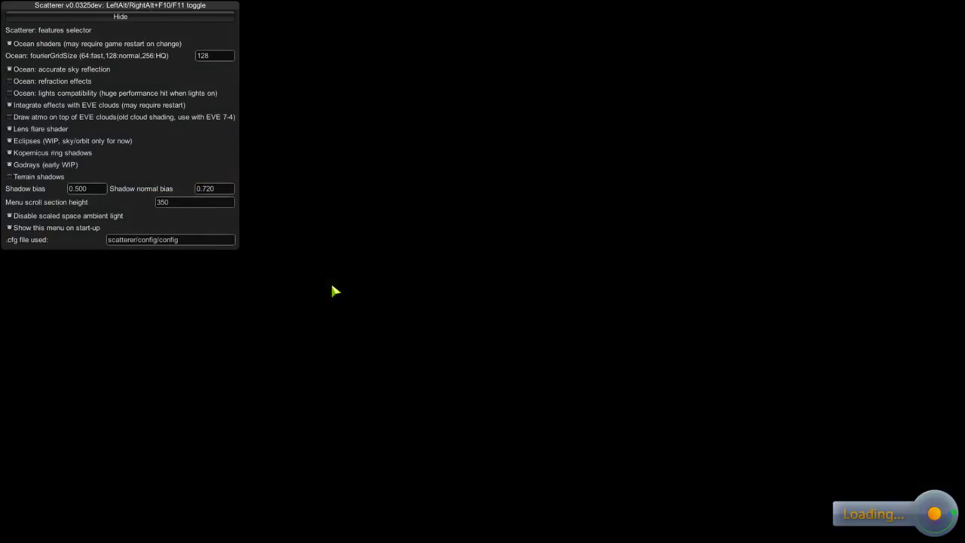
click(195, 280)
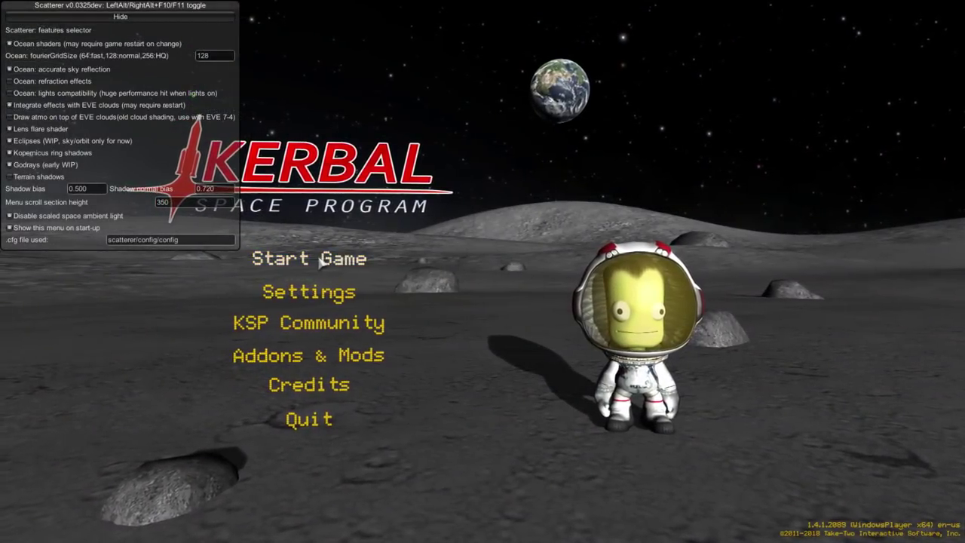
click(320, 260)
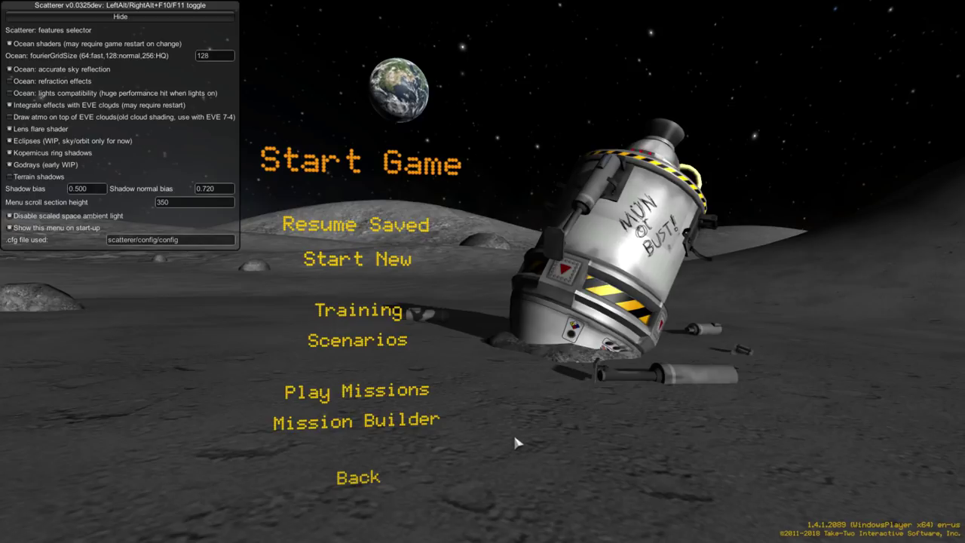
- Browse the training tutorials, preview Advanced Construction, then close the Training list
click(382, 317)
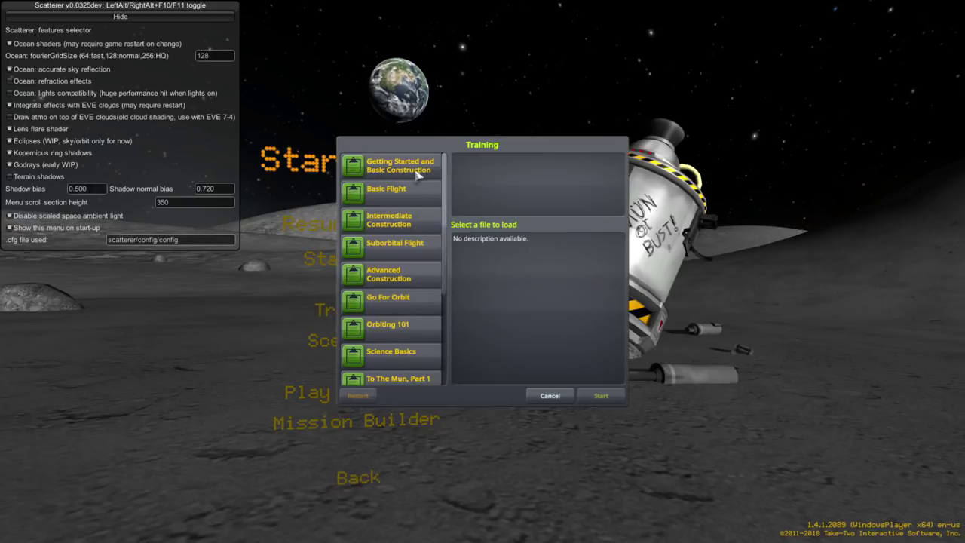
scroll(449, 331, down, 5)
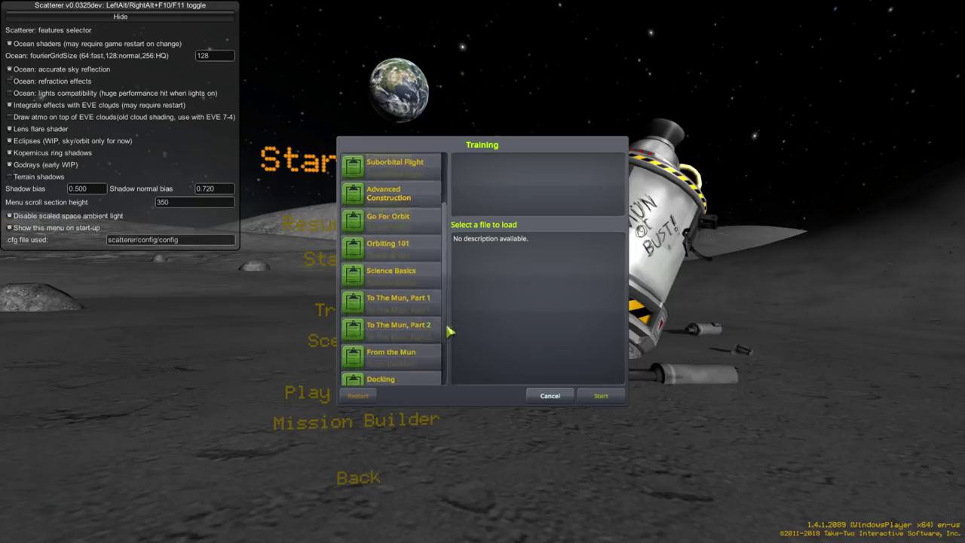
scroll(451, 364, down, 1)
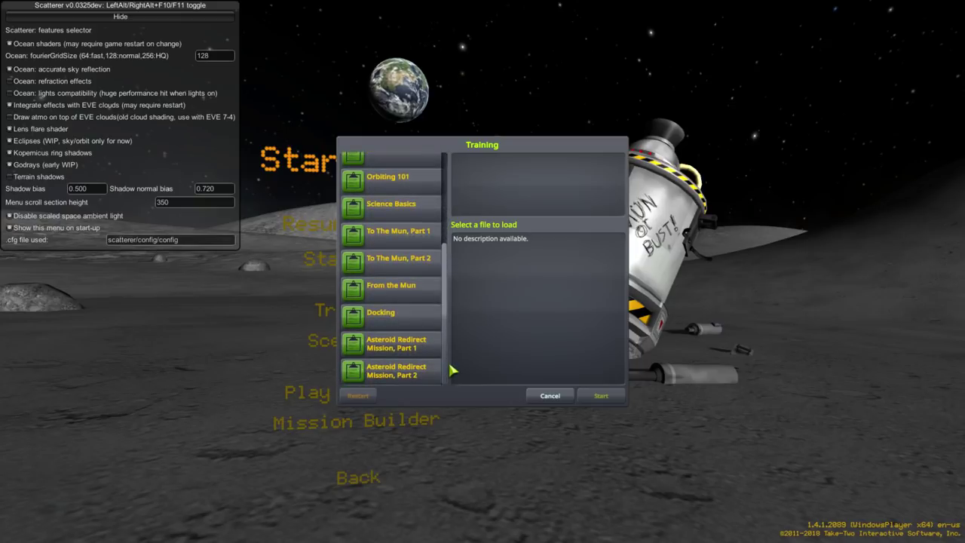
scroll(453, 325, up, 6)
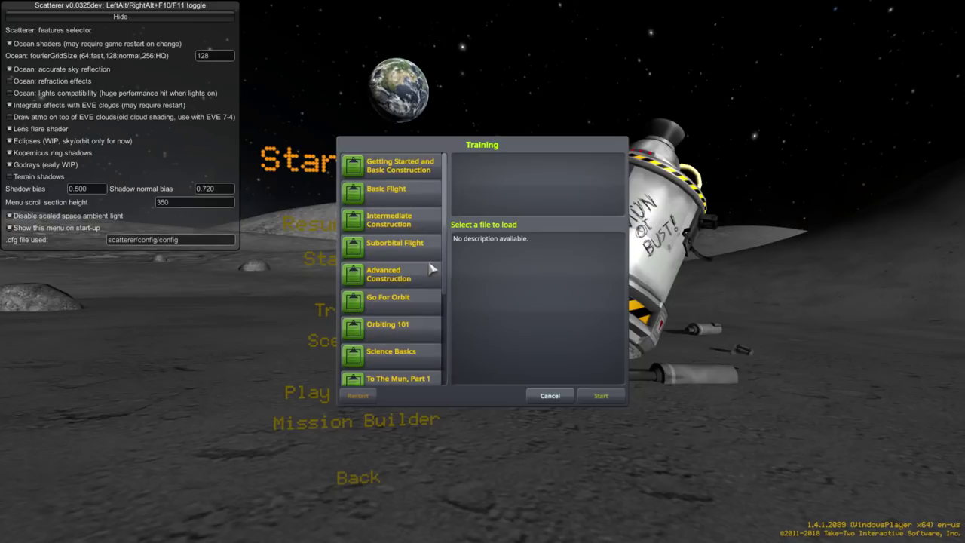
click(430, 270)
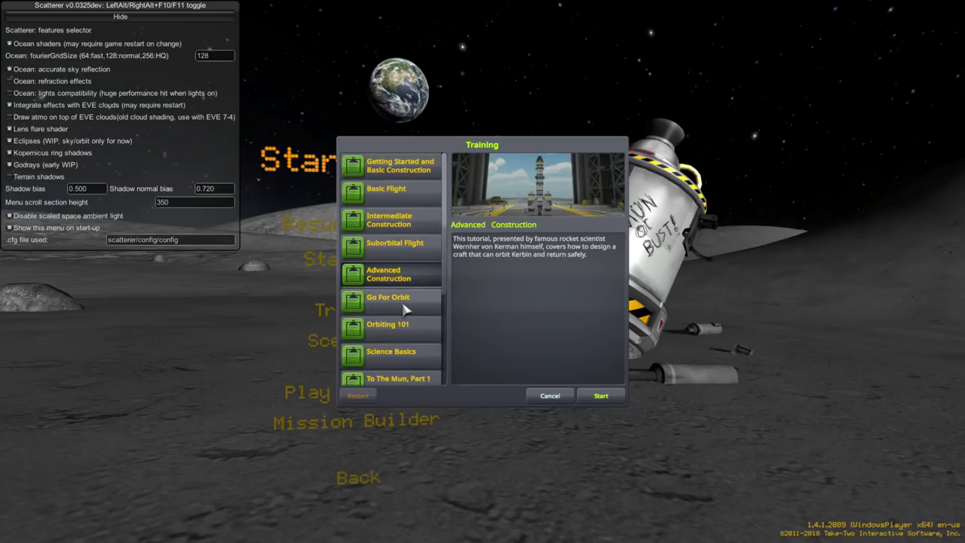
scroll(440, 269, down, 5)
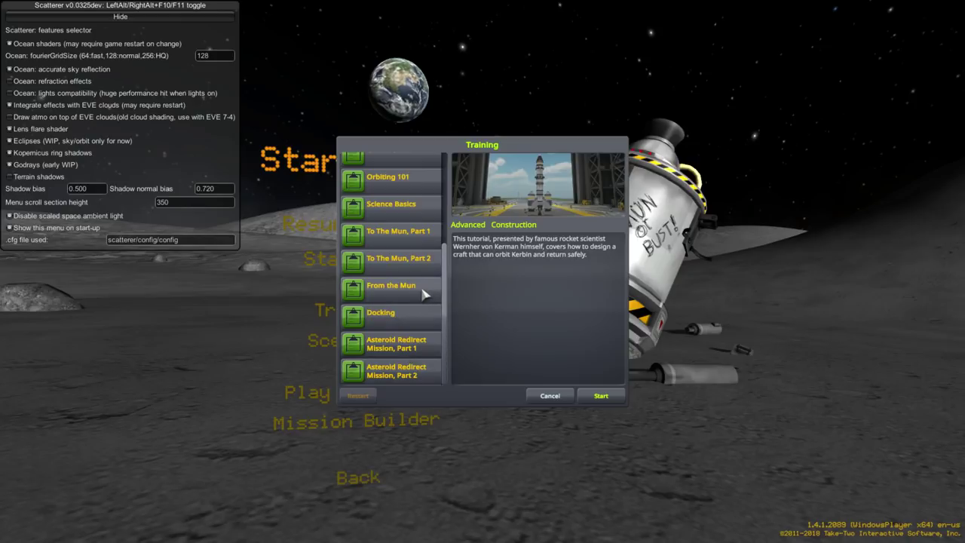
click(541, 394)
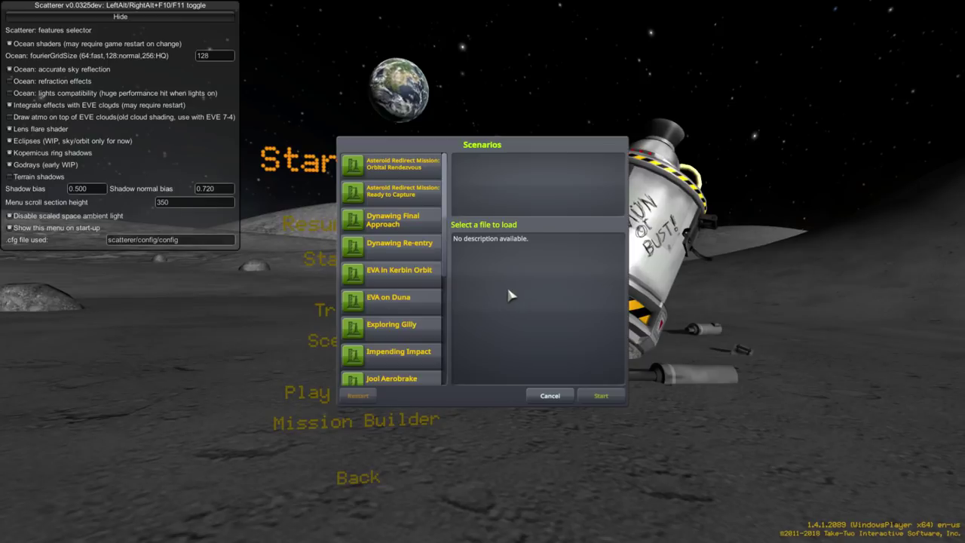
- Scroll through the scenarios, preview Mun Rover, then close the Scenarios list
mouse_move(444, 254)
mouse_down()
mouse_move(442, 266)
mouse_move(446, 245)
mouse_up()
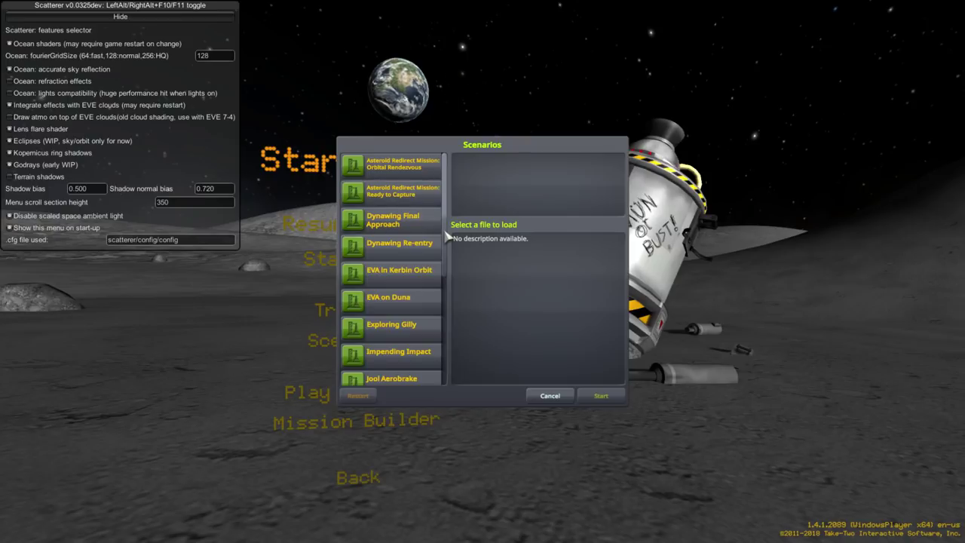
mouse_move(444, 236)
mouse_down()
mouse_move(459, 329)
mouse_move(453, 241)
mouse_up()
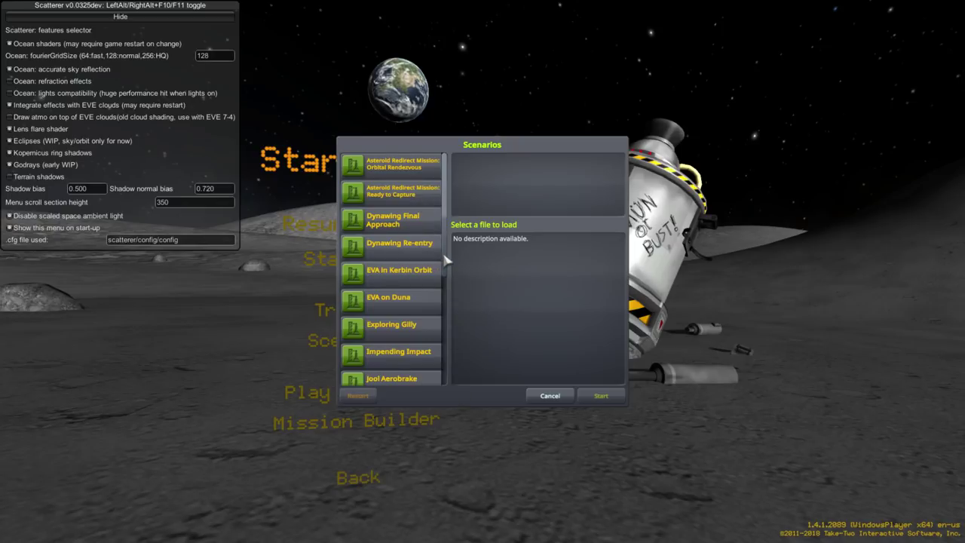
drag(446, 264, 455, 371)
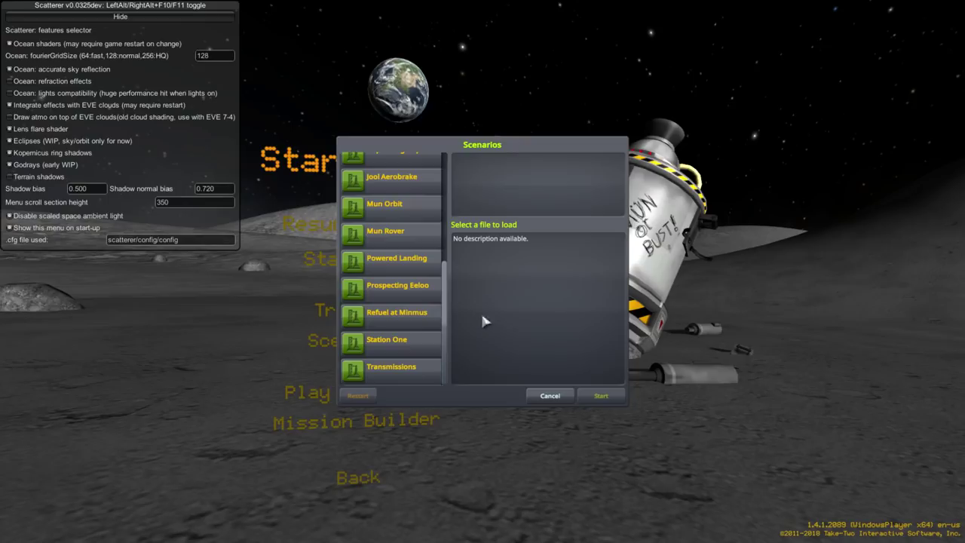
click(422, 235)
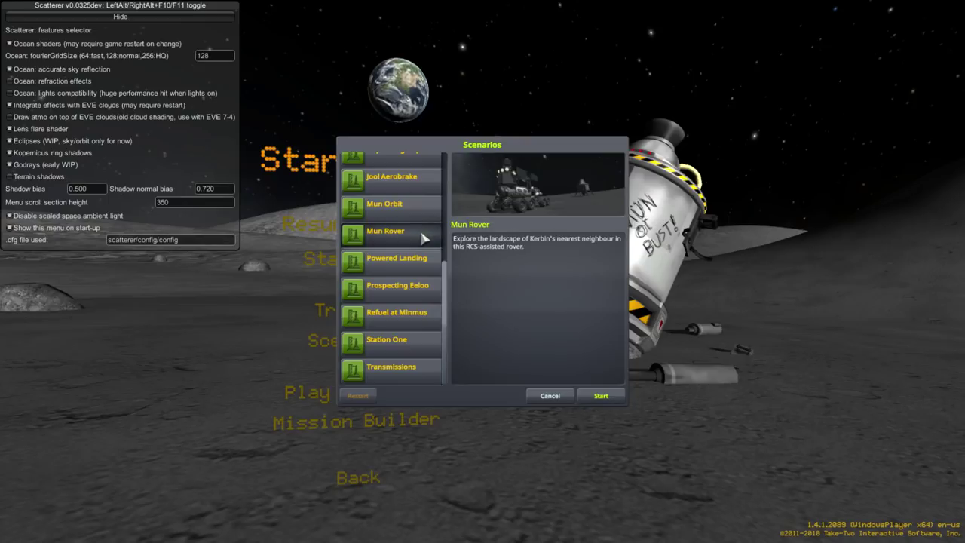
click(558, 396)
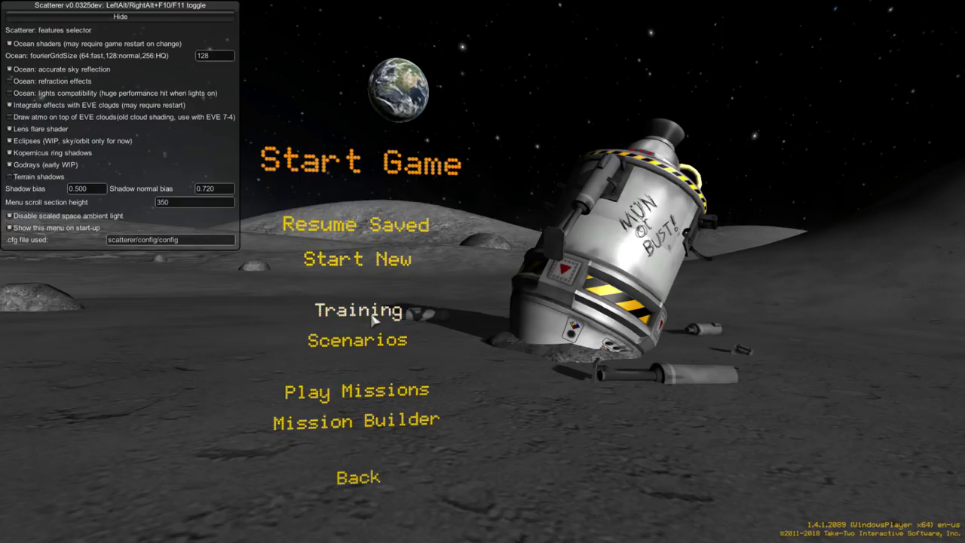
- In Start New Game, try the Sandbox, Science and Career modes, ending on Sandbox
click(383, 267)
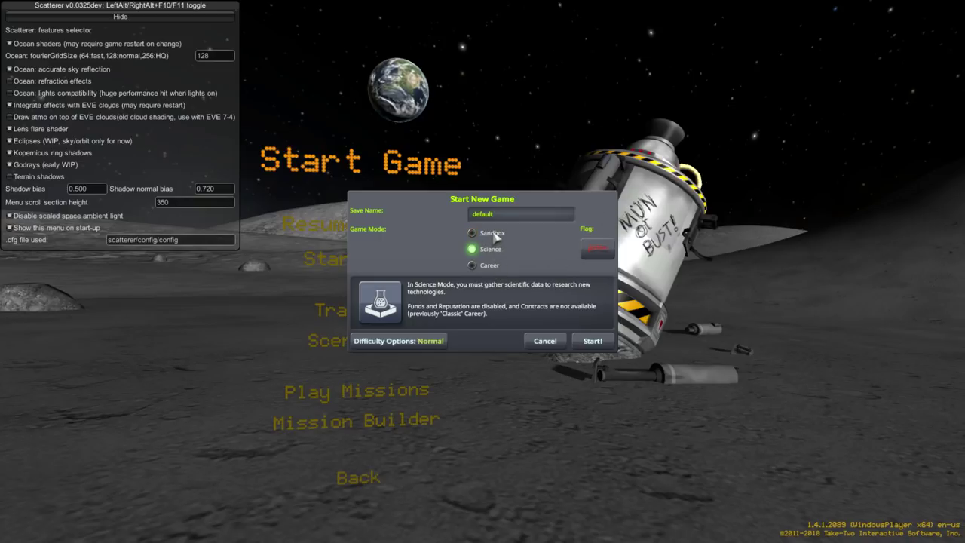
click(486, 236)
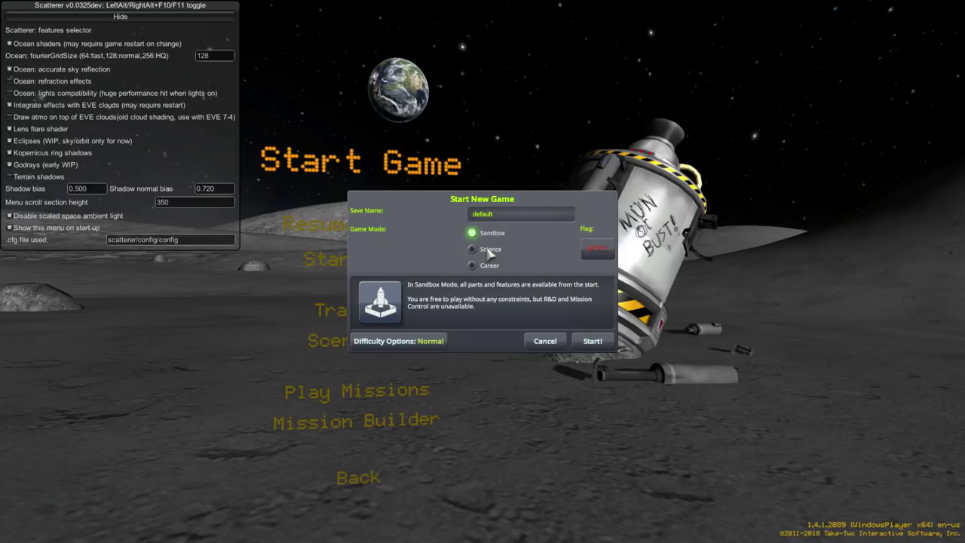
click(489, 255)
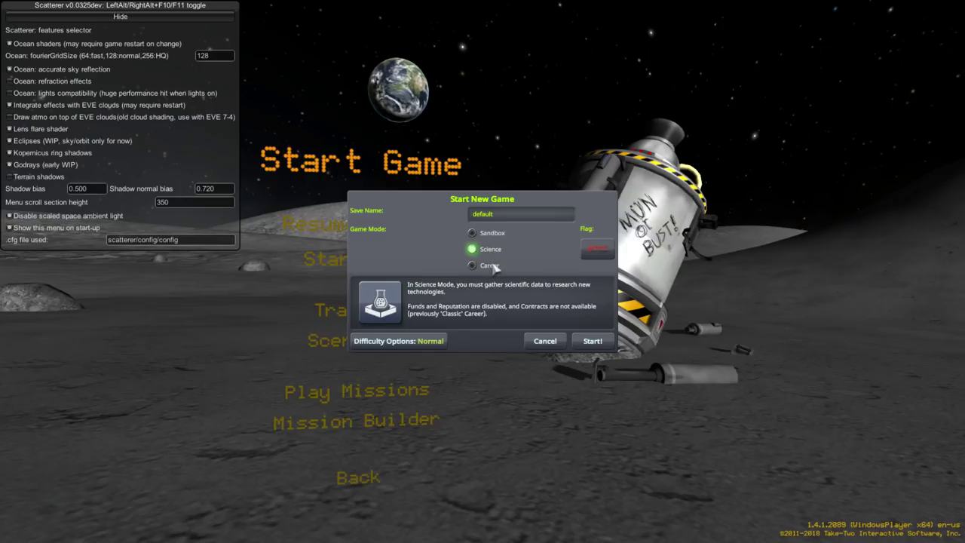
click(483, 267)
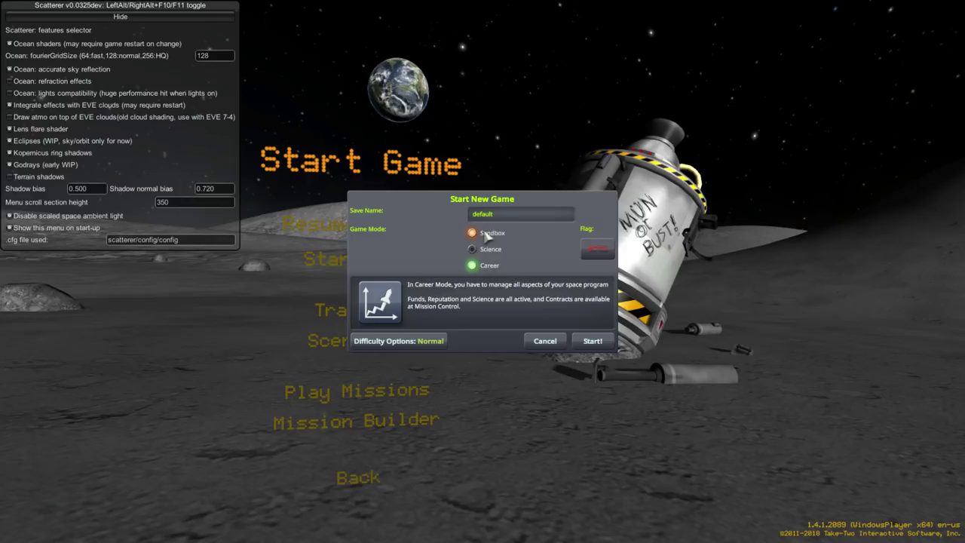
click(488, 236)
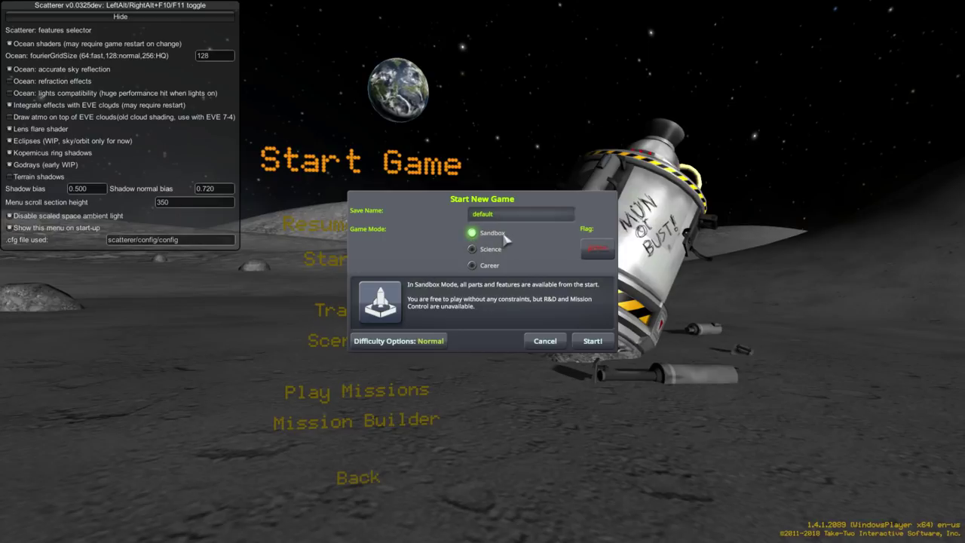
- Switch the game mode to Science, then settle on Career
click(480, 251)
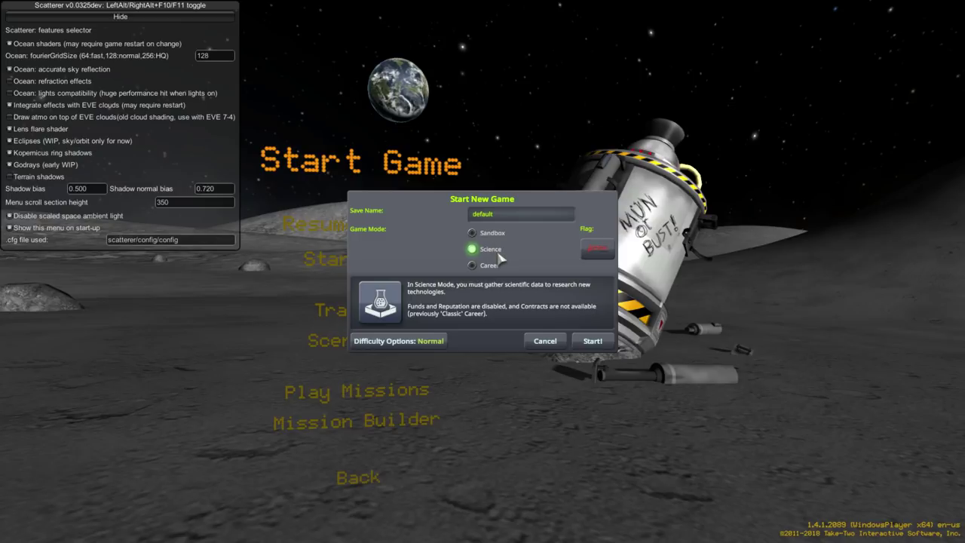
click(489, 267)
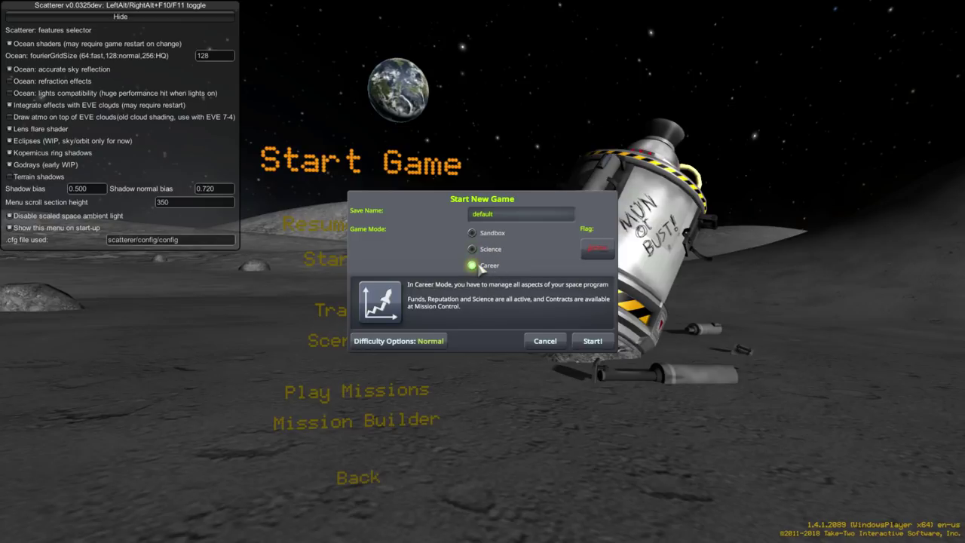
click(595, 251)
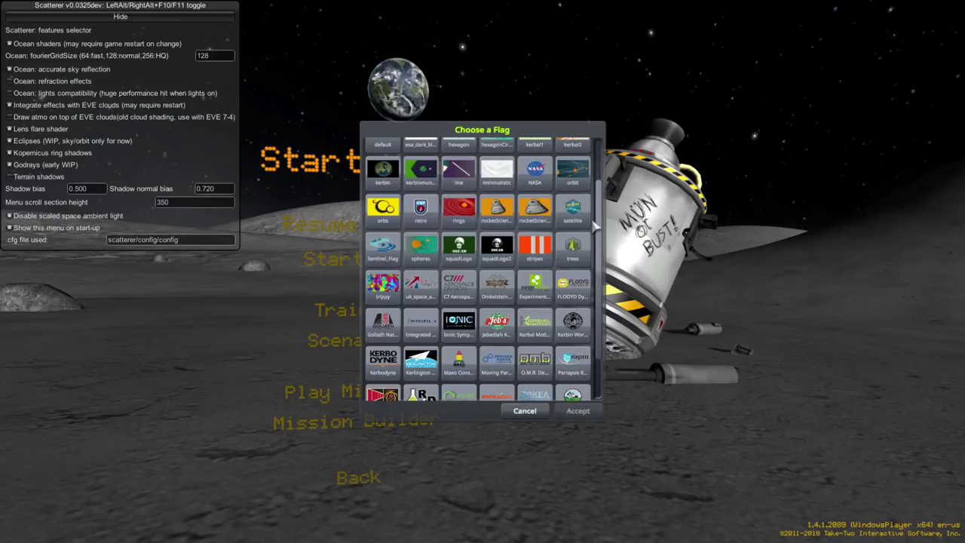
scroll(596, 228, up, 2)
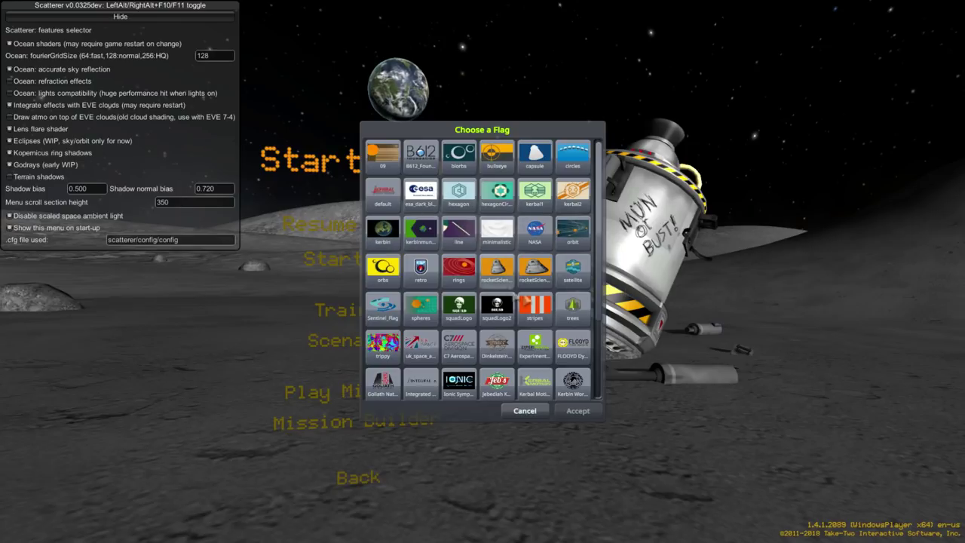
click(537, 412)
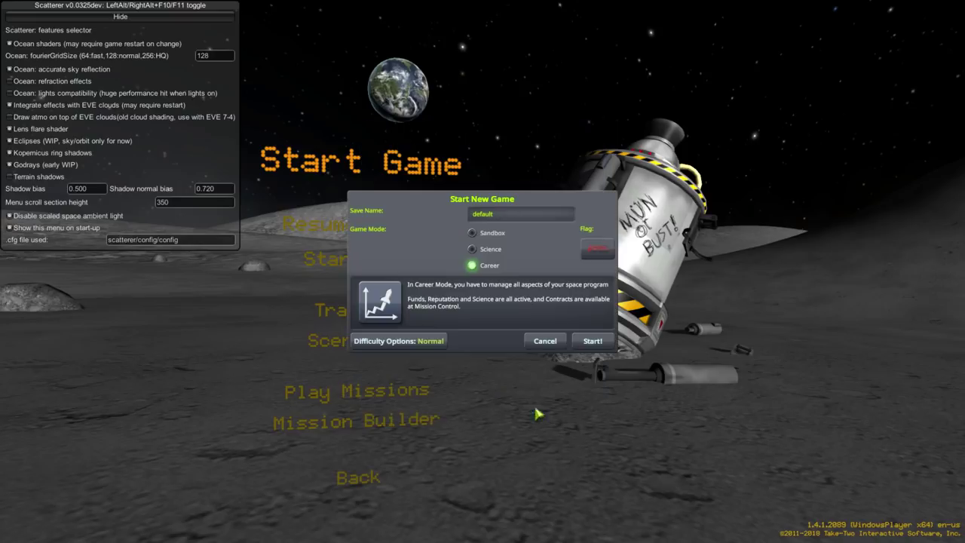
click(419, 340)
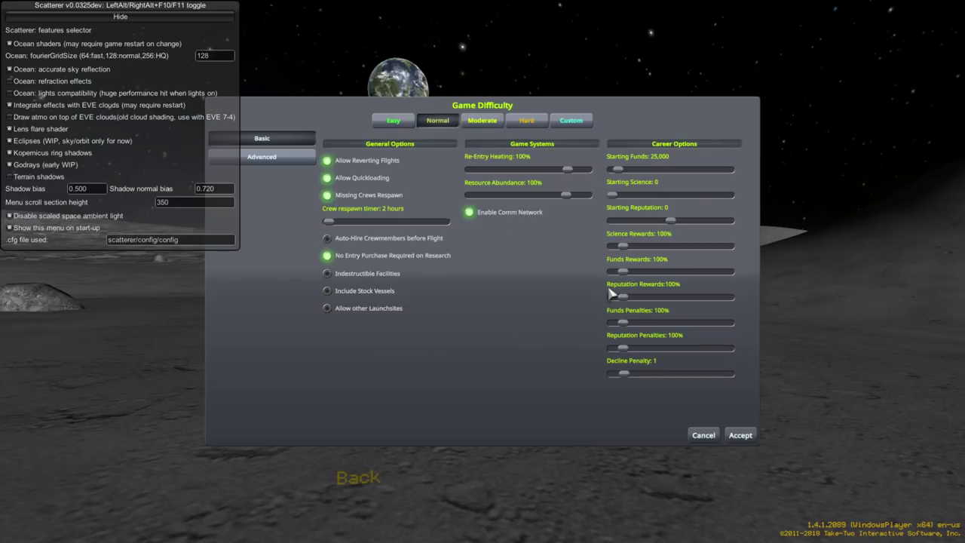
click(701, 435)
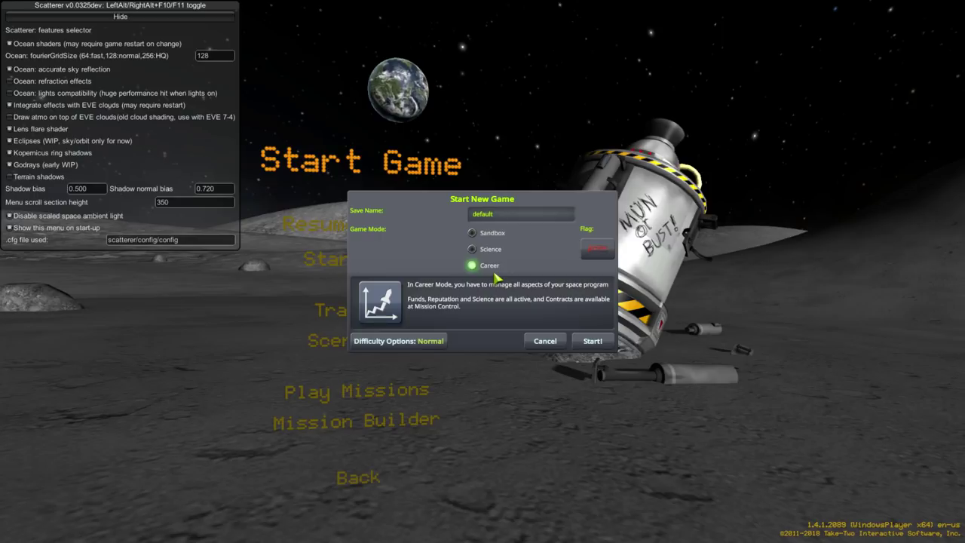
click(419, 341)
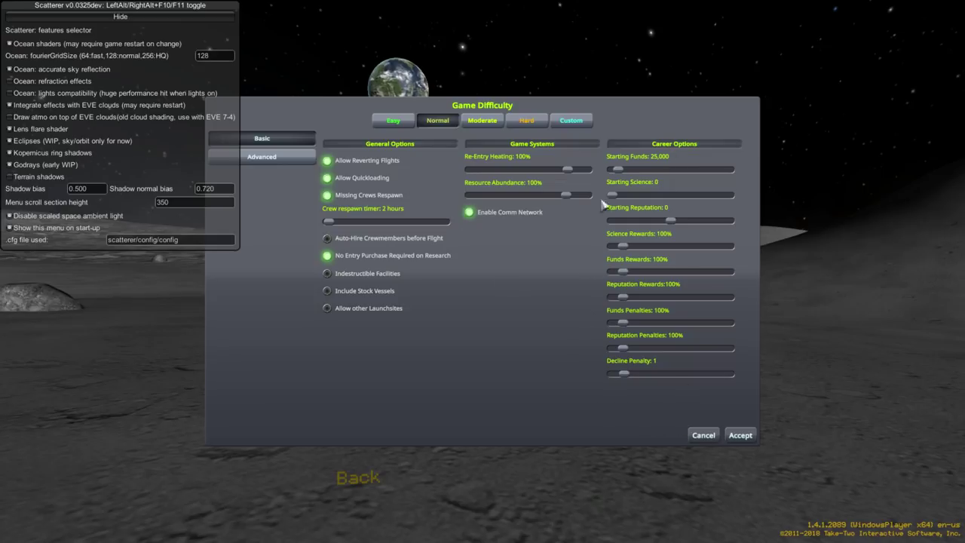
click(704, 437)
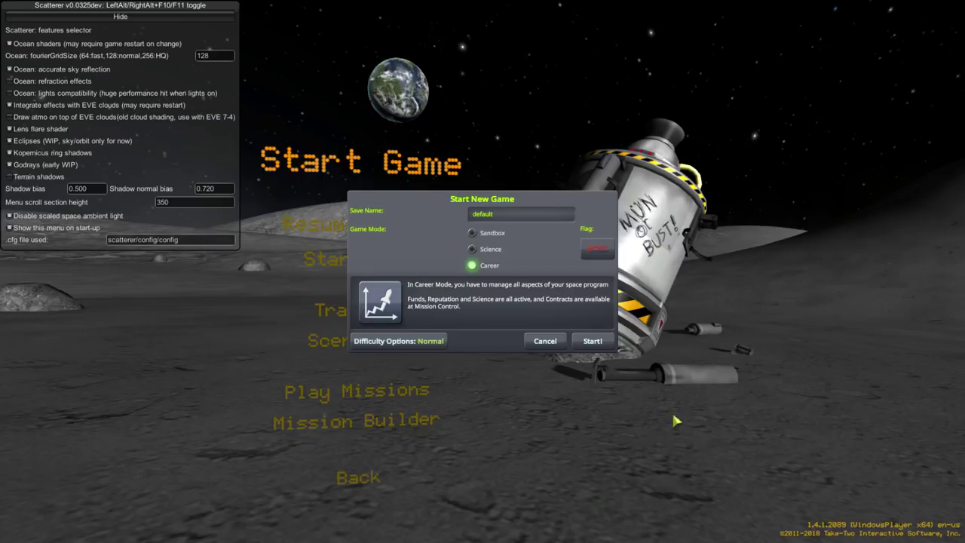
click(474, 249)
click(422, 341)
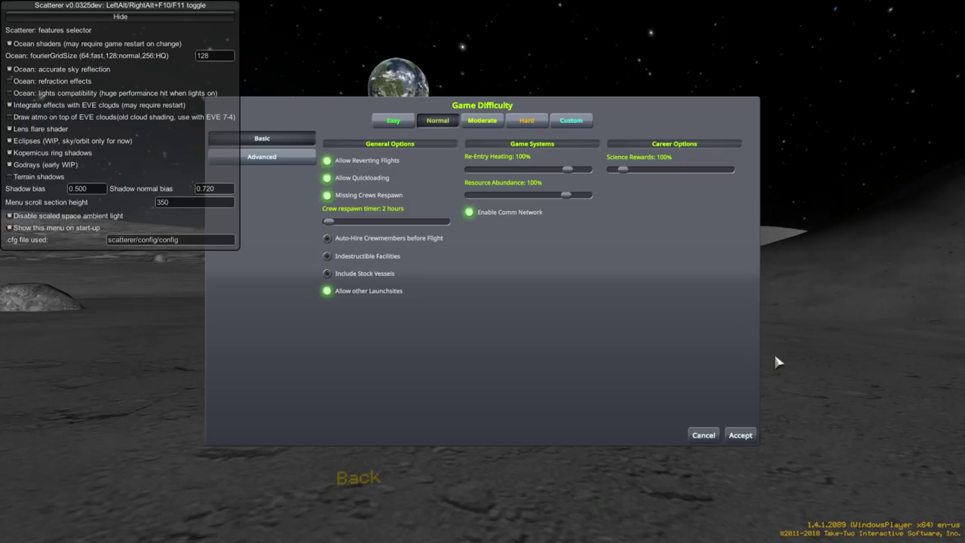
click(705, 436)
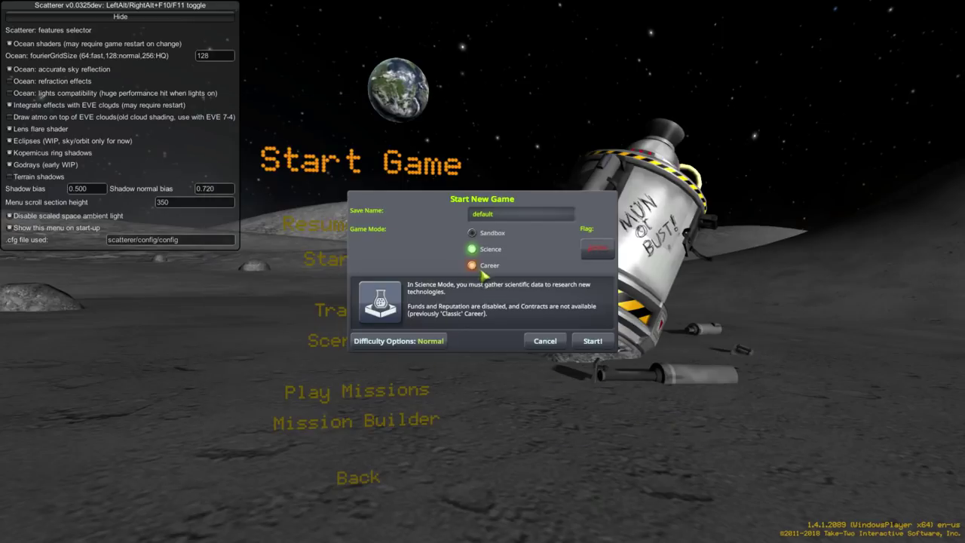
click(481, 271)
- Apply the Moderate difficulty preset: 15,000 starting funds, 80% resource abundance
click(437, 341)
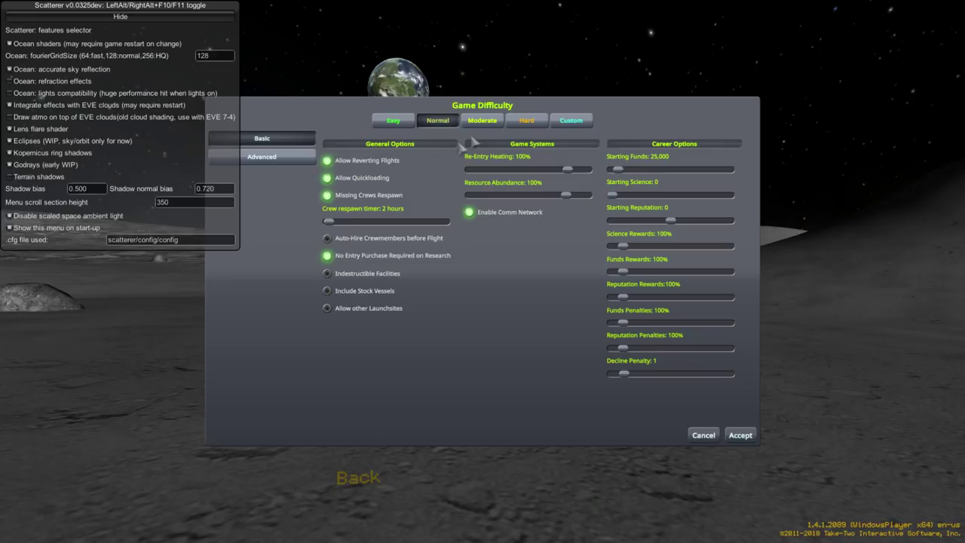
click(482, 121)
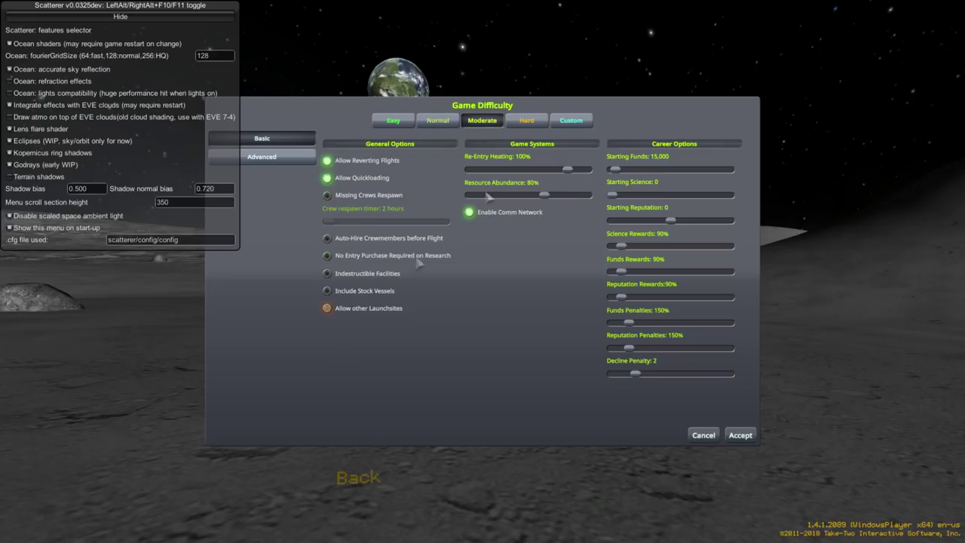
- Reselect Moderate and uncheck Allow Reverting Flights, making the difficulty Custom
click(527, 120)
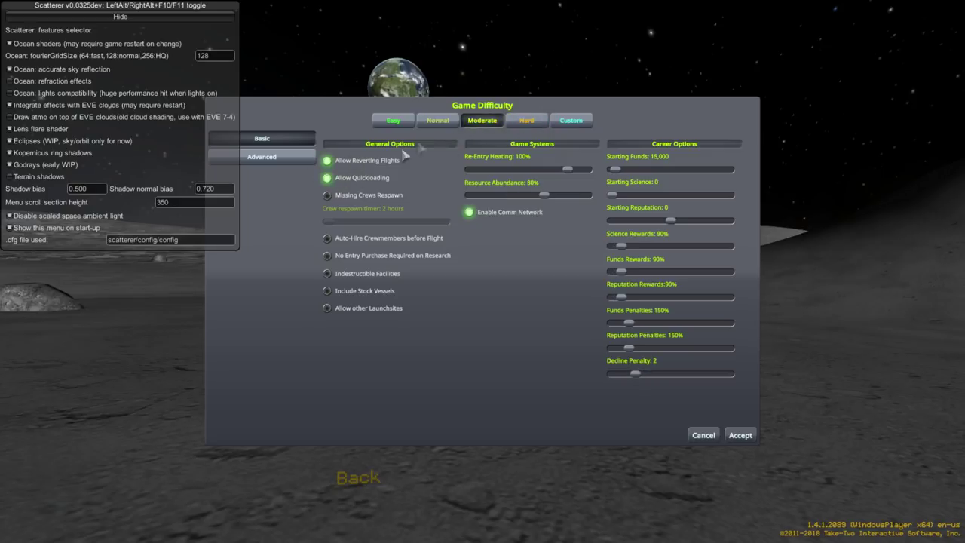
click(328, 162)
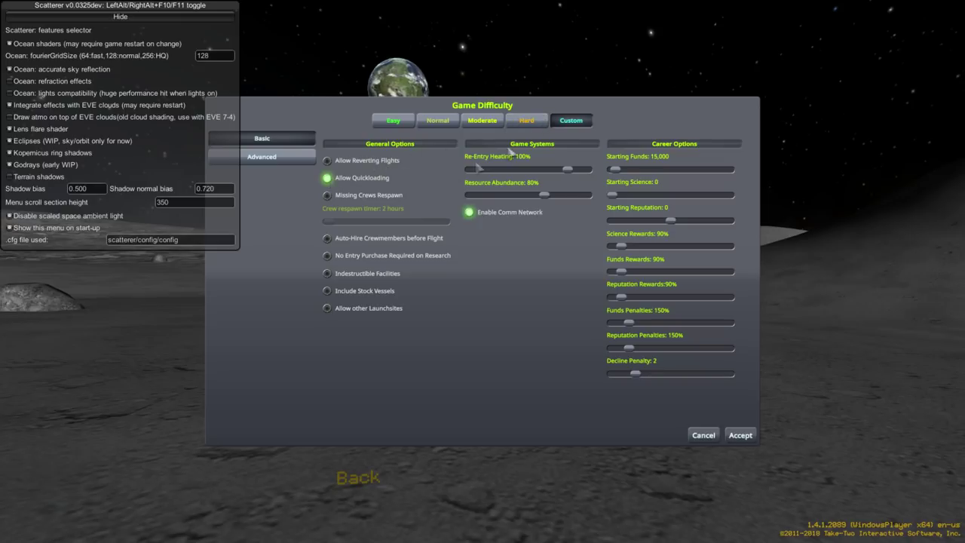
- Reapply the Moderate preset and turn Missing Crews Respawn back on, with a 2-hour respawn timer
click(487, 123)
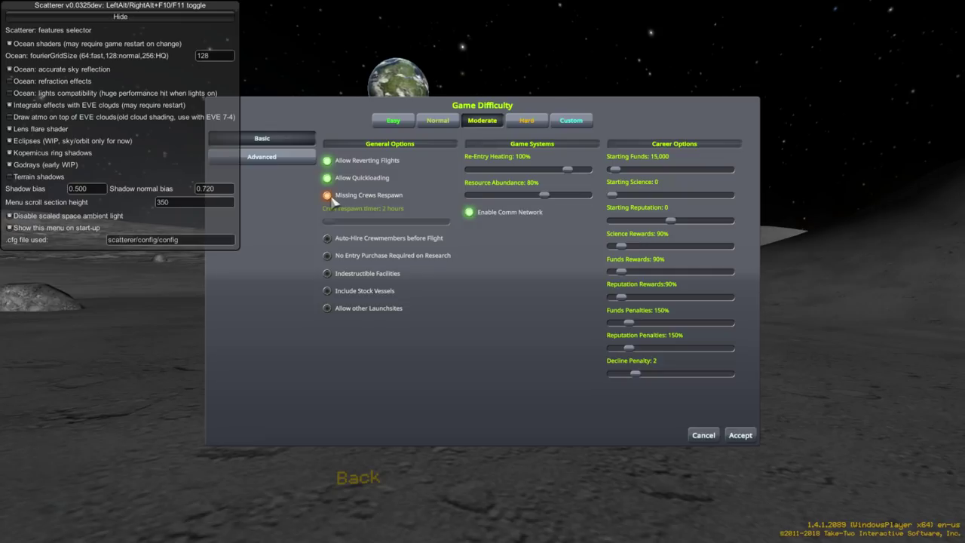
click(336, 196)
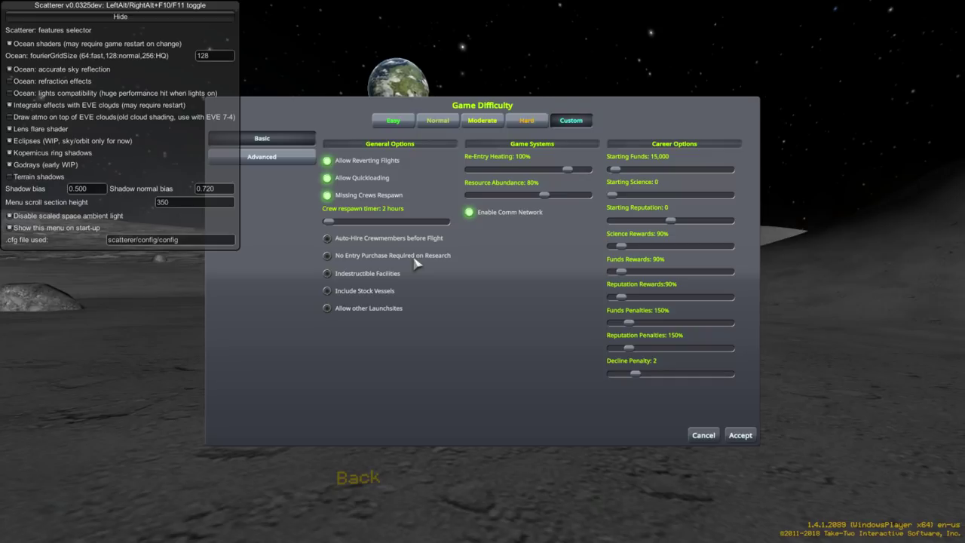
- Compare with the Hard preset, then restore Moderate with 15,000 starting funds and no crew respawn
click(527, 122)
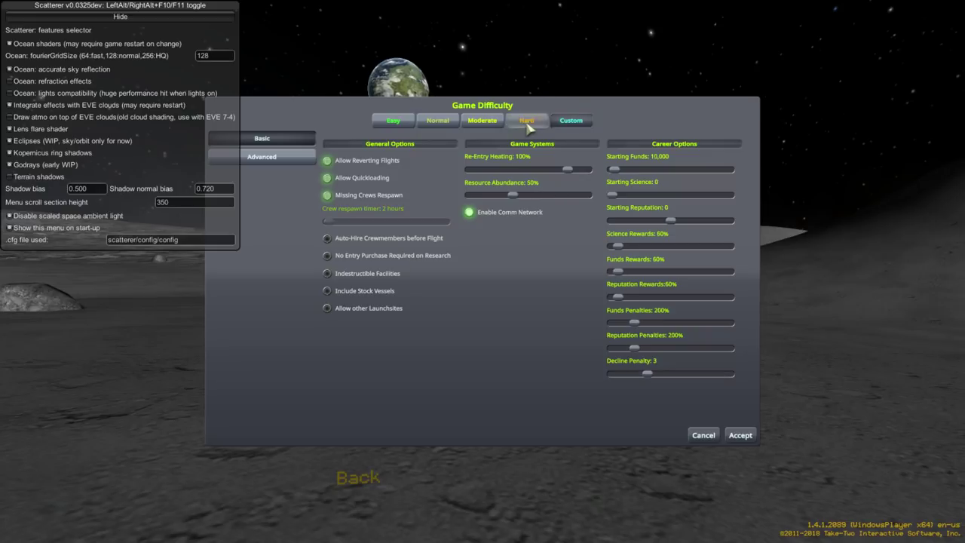
click(486, 123)
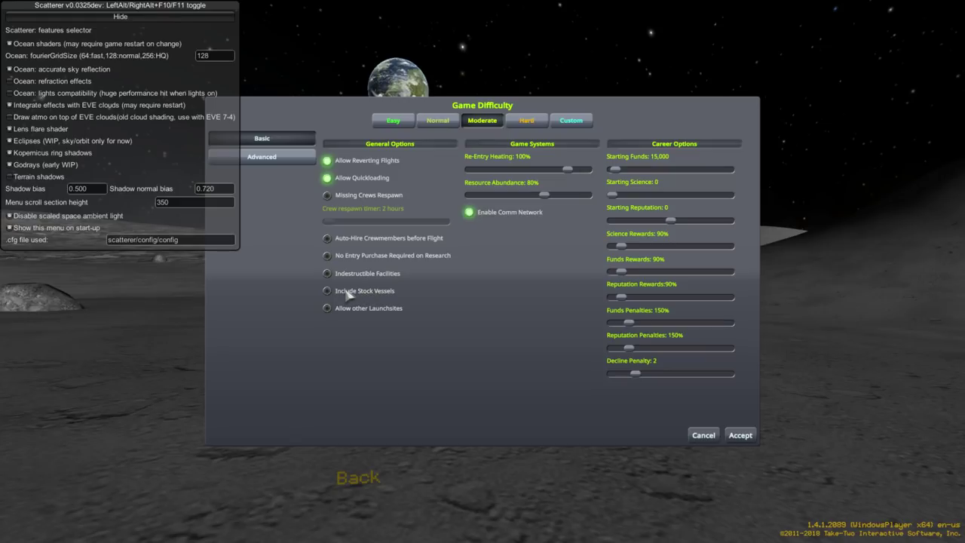
- Toggle Include Stock Vessels and Allow other Launchsites, then compare the Hard, Normal and Moderate presets
click(337, 294)
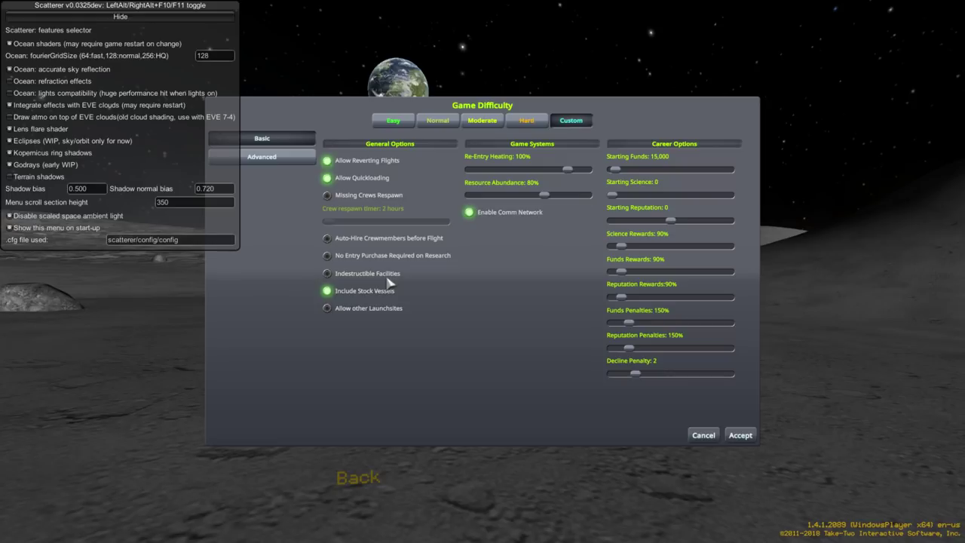
click(355, 311)
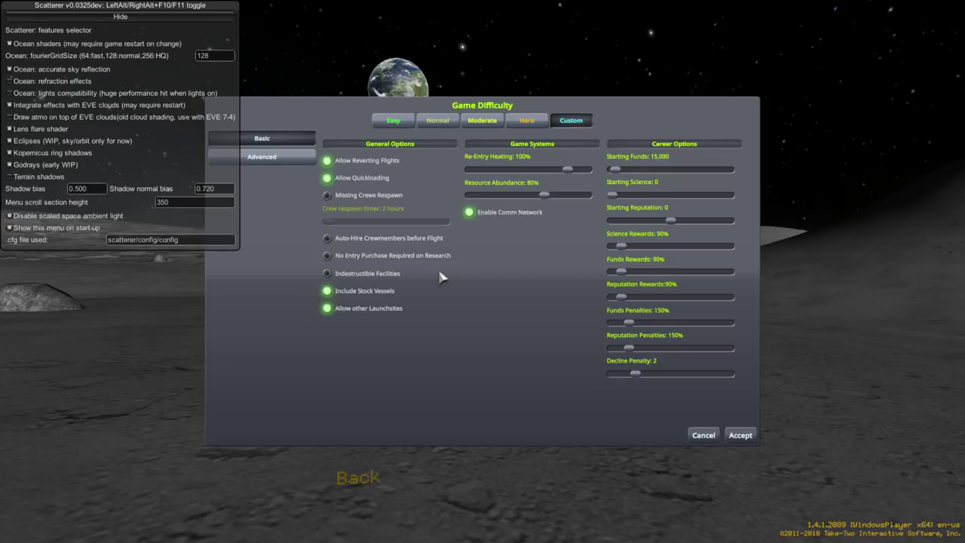
click(528, 122)
click(438, 121)
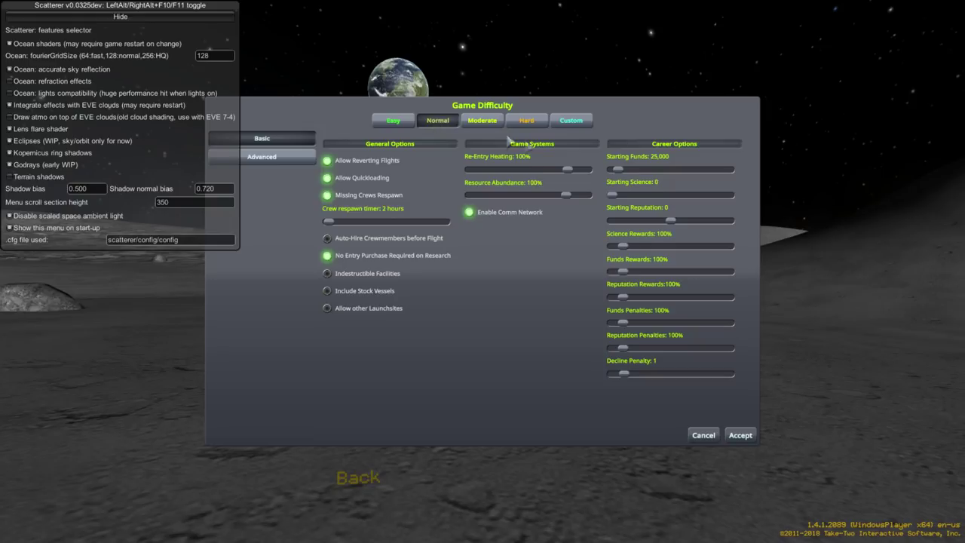
click(482, 121)
click(527, 121)
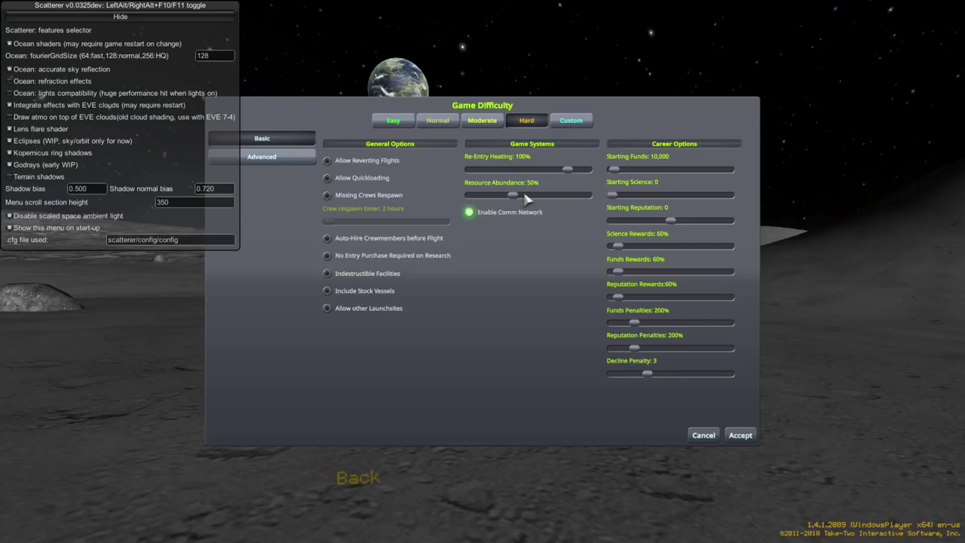
click(437, 121)
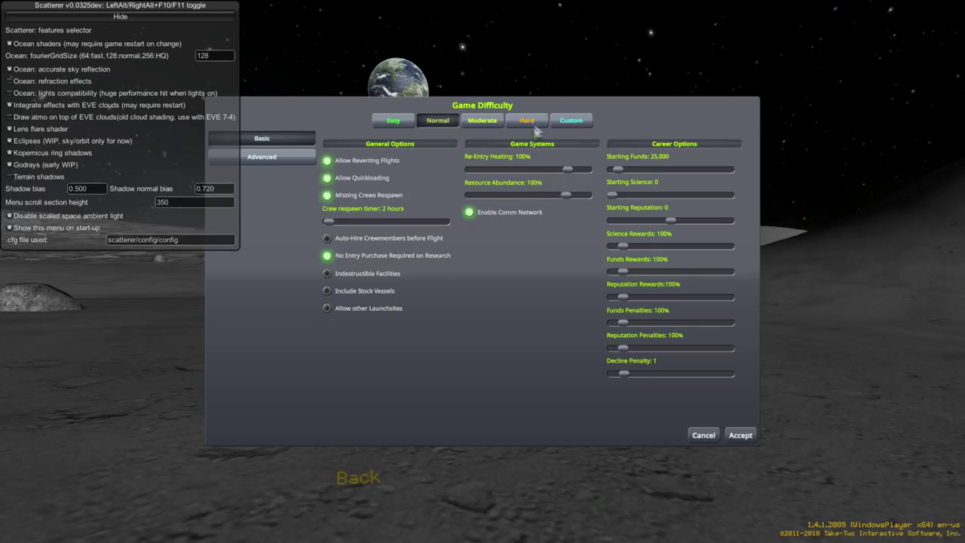
- In Custom, disable reverting and crew respawn, make facilities indestructible, allow other launchsites, set 50% resources, then load Hard
click(572, 125)
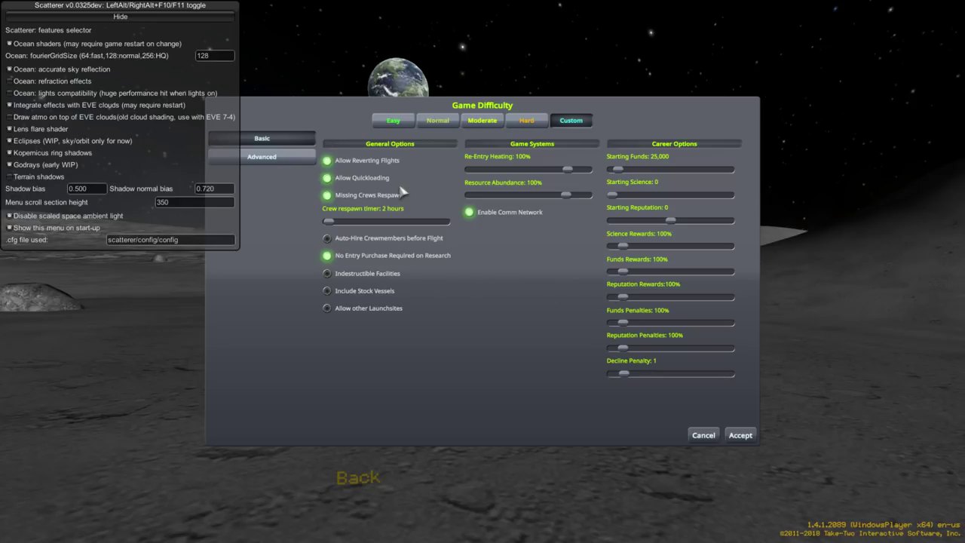
click(327, 160)
click(326, 196)
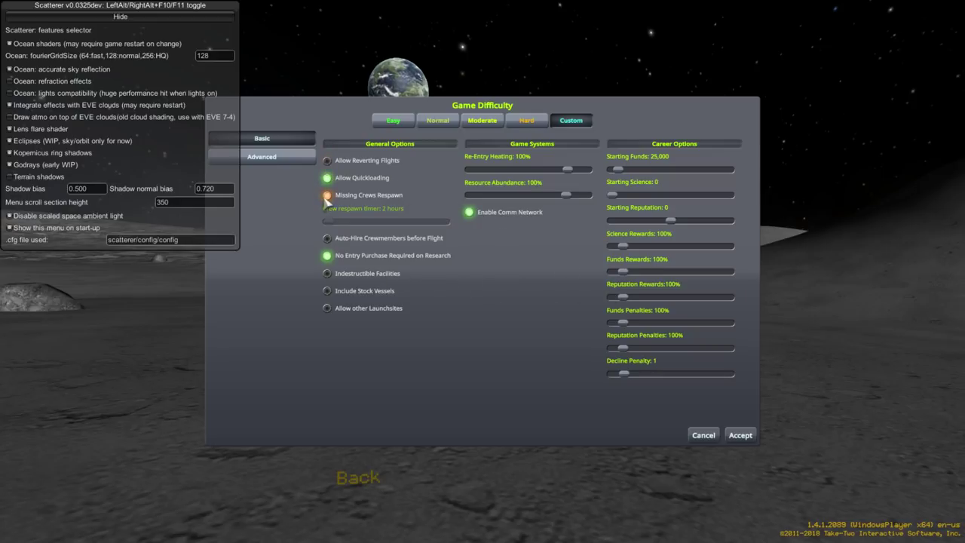
click(328, 256)
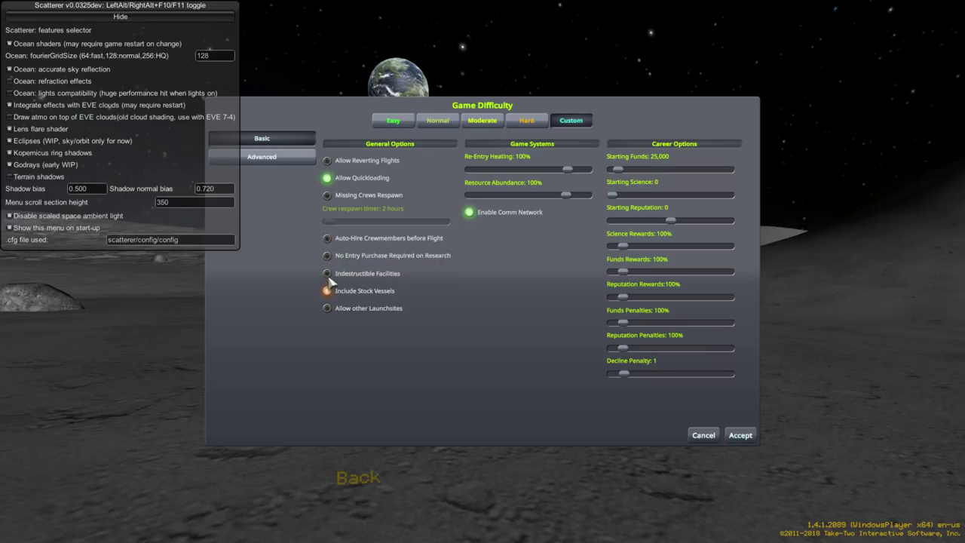
click(327, 273)
click(326, 308)
drag(566, 194, 517, 200)
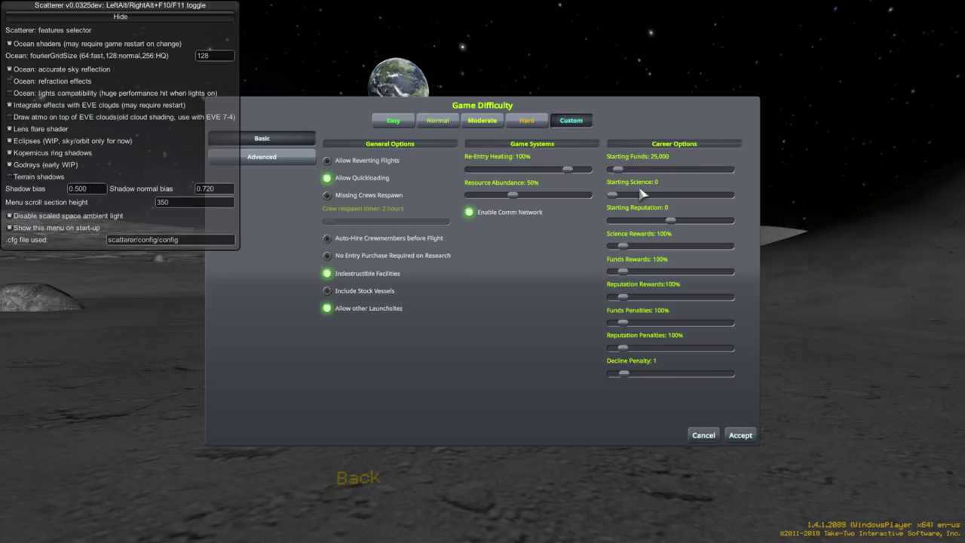
click(532, 123)
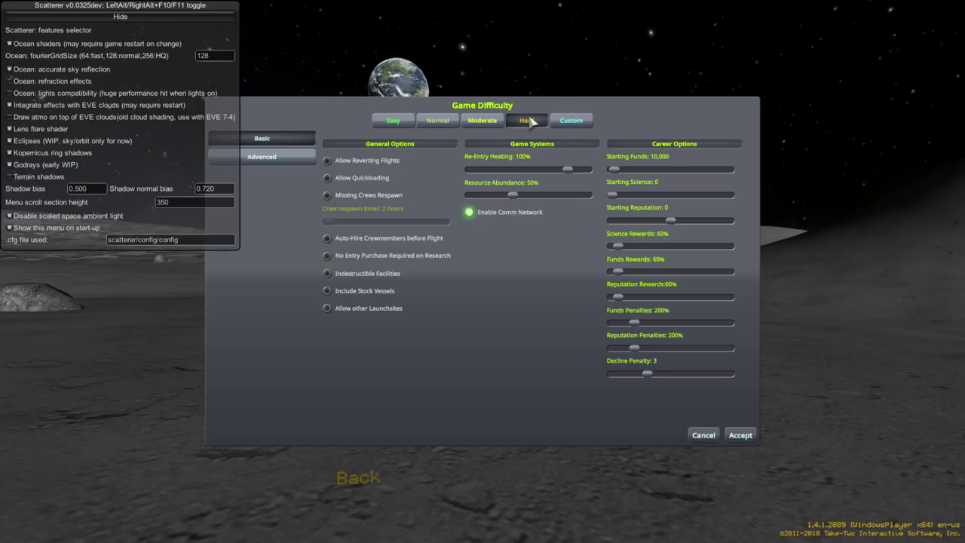
- Switch to Custom and back to Hard, then turn on Allow Quickloading
click(578, 124)
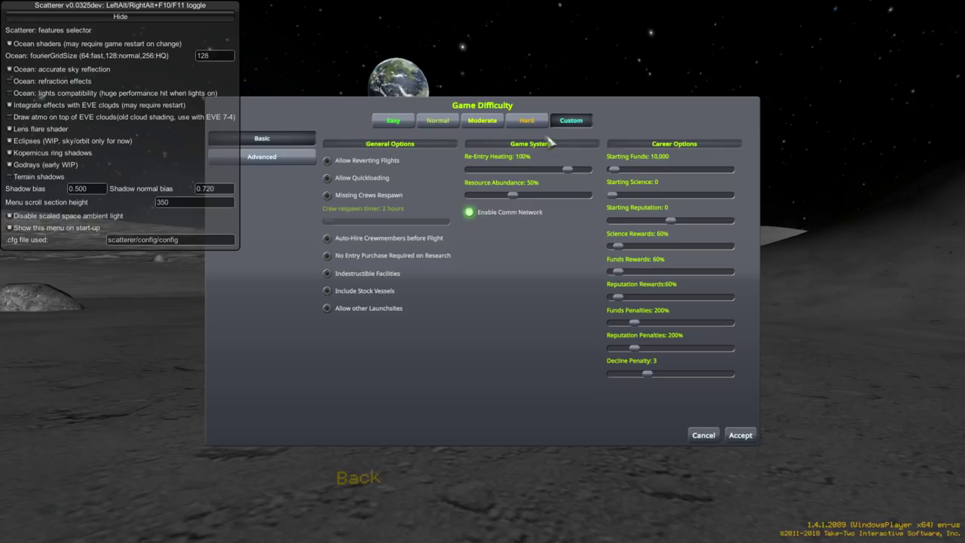
click(526, 121)
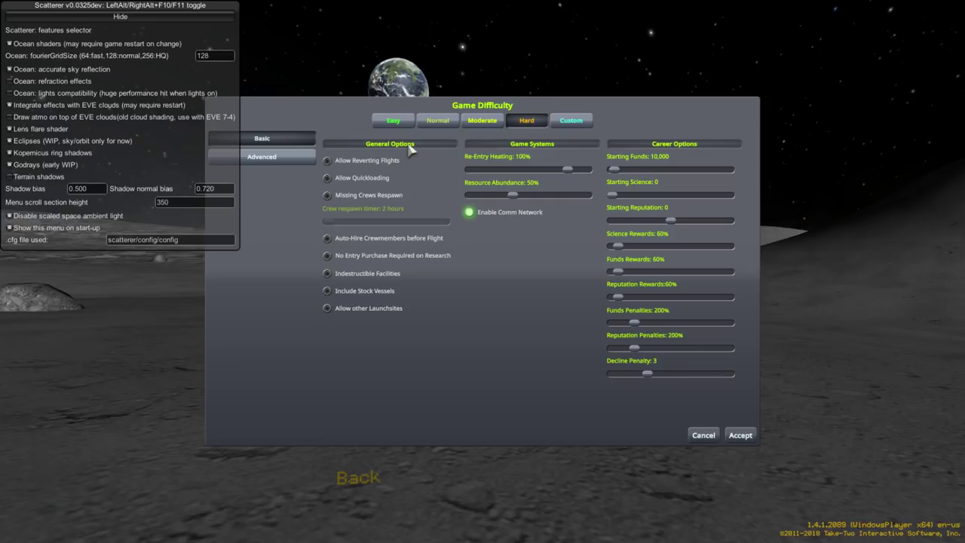
click(327, 178)
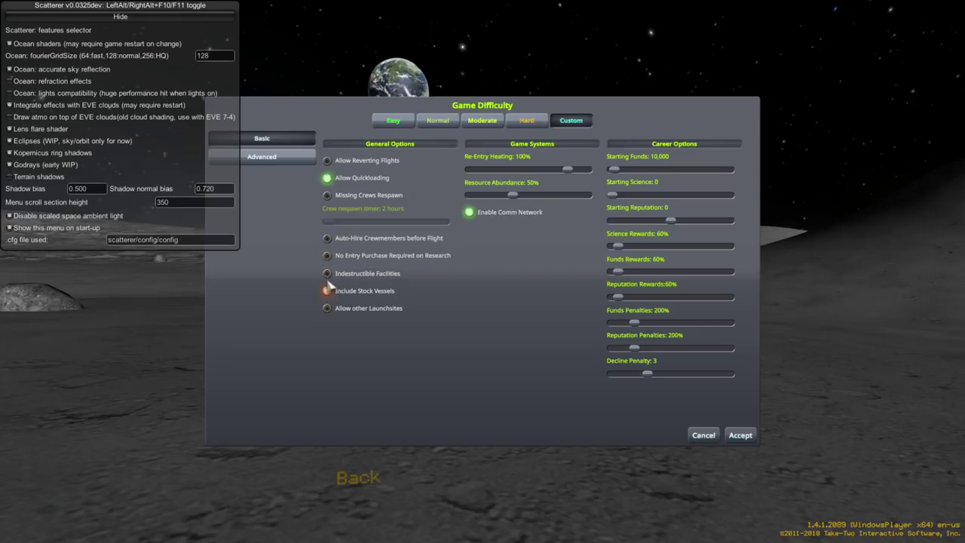
- Make facilities indestructible and allow other launchsites with stock vessels excluded, then show Advanced options
click(326, 291)
click(327, 273)
click(326, 291)
click(326, 308)
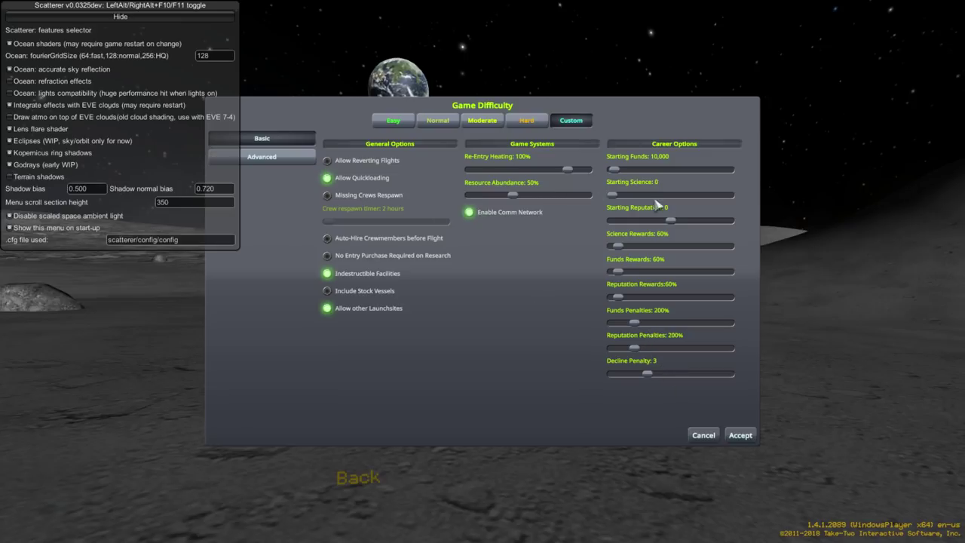
click(277, 158)
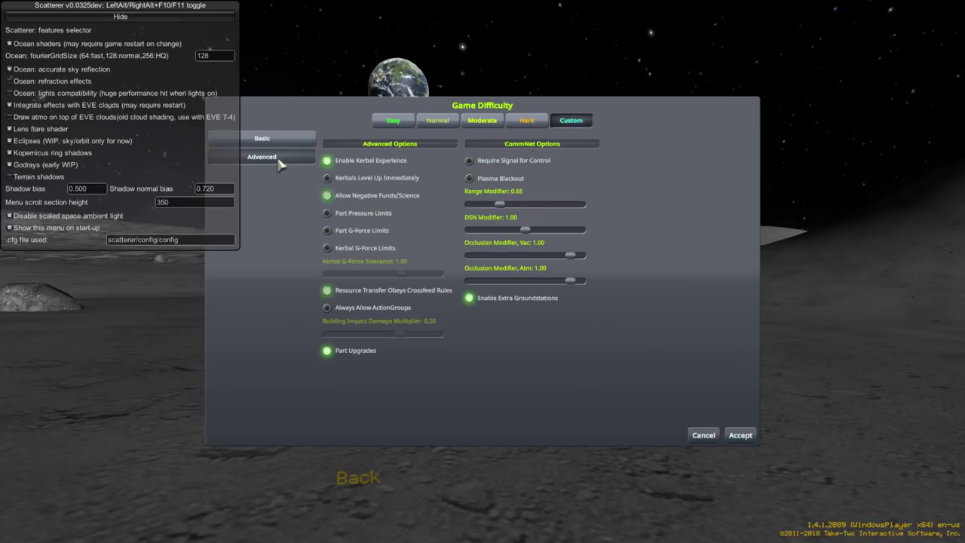
- Turn on Kerbals Level Up Immediately and Part Pressure Limits in the advanced options
click(387, 181)
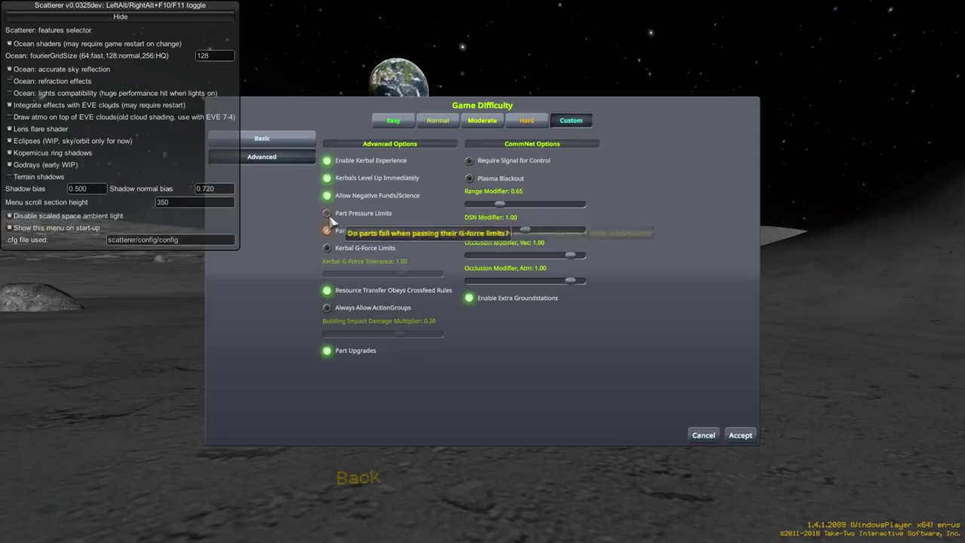
click(362, 213)
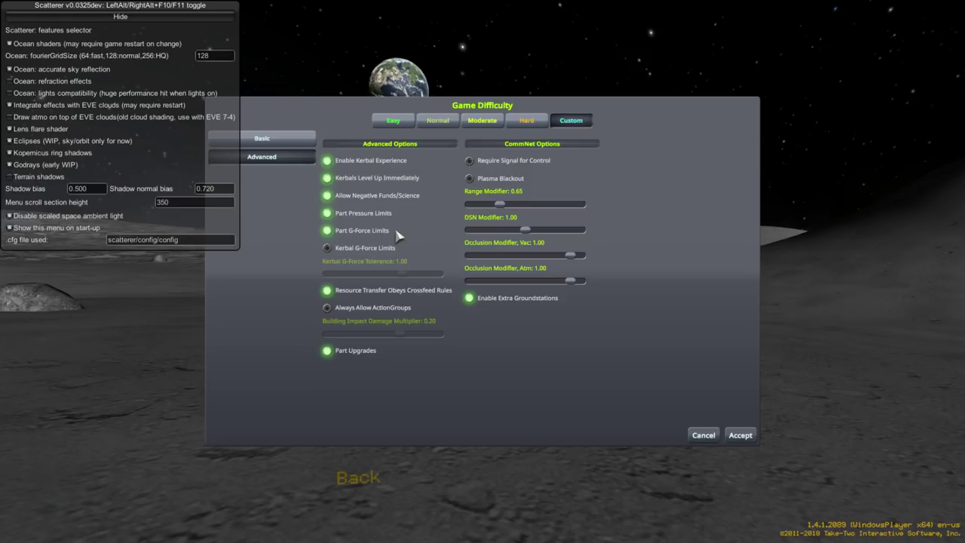
- Turn on Kerbal G-Force Limits, then go back to the basic difficulty options
click(326, 248)
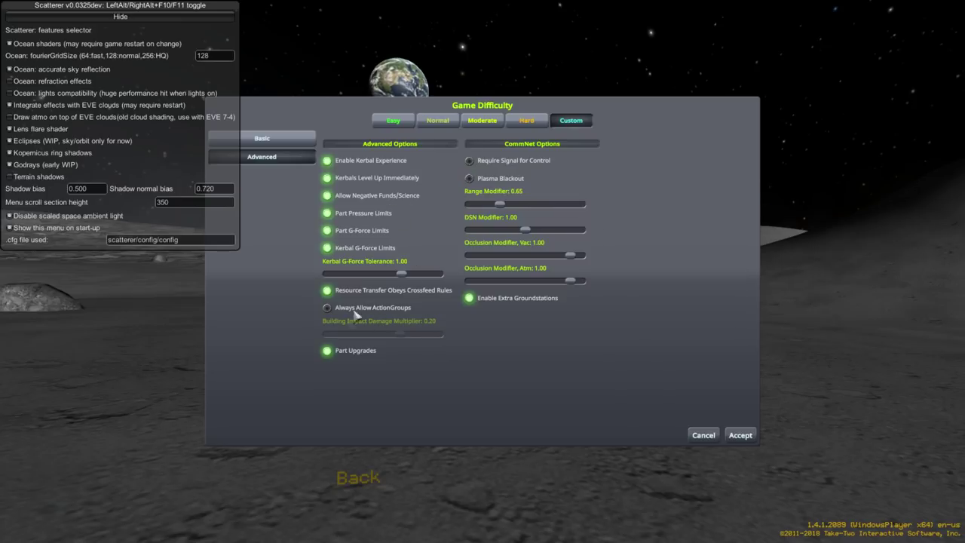
click(290, 139)
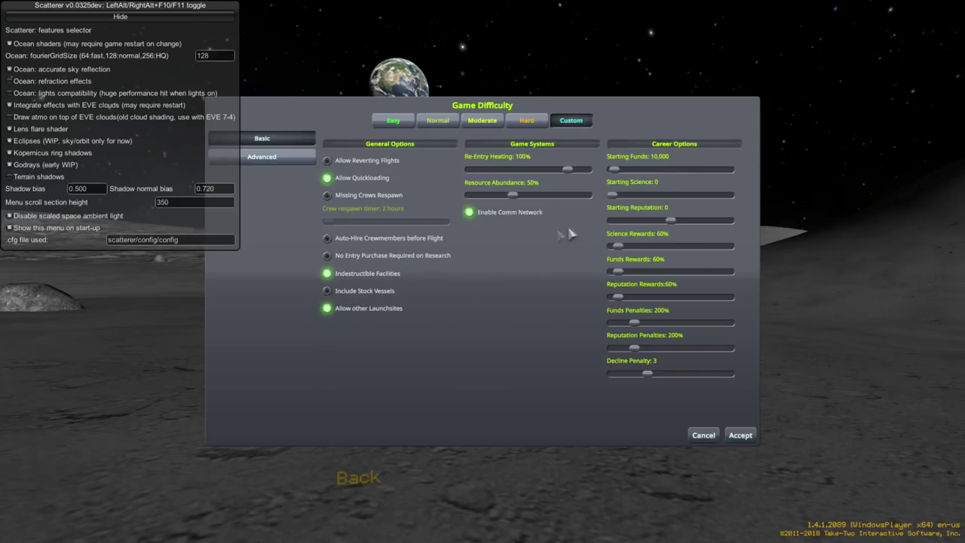
click(292, 160)
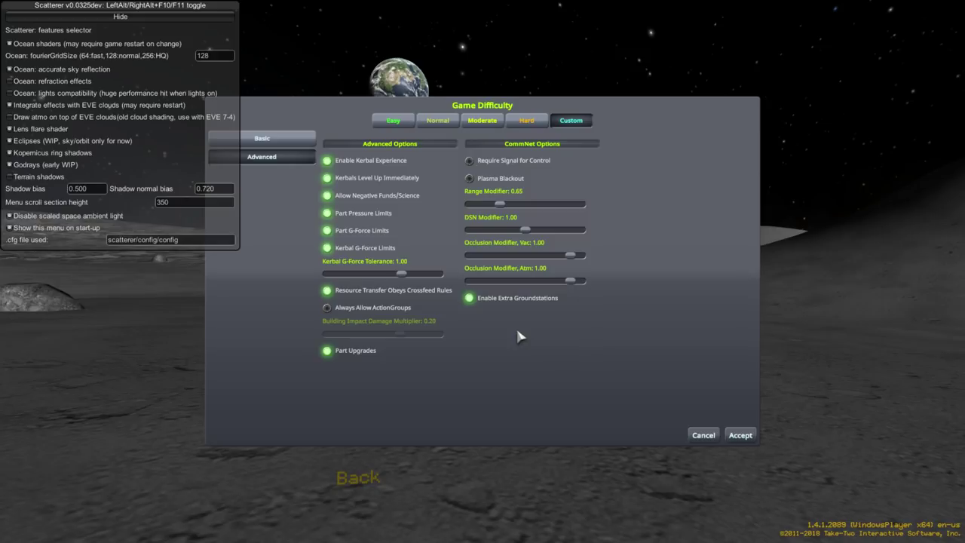
click(307, 136)
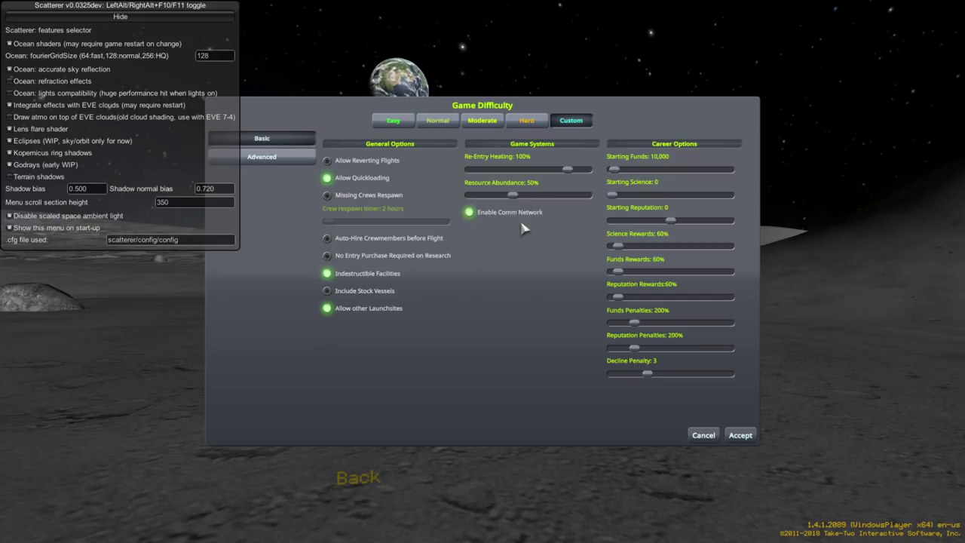
click(310, 161)
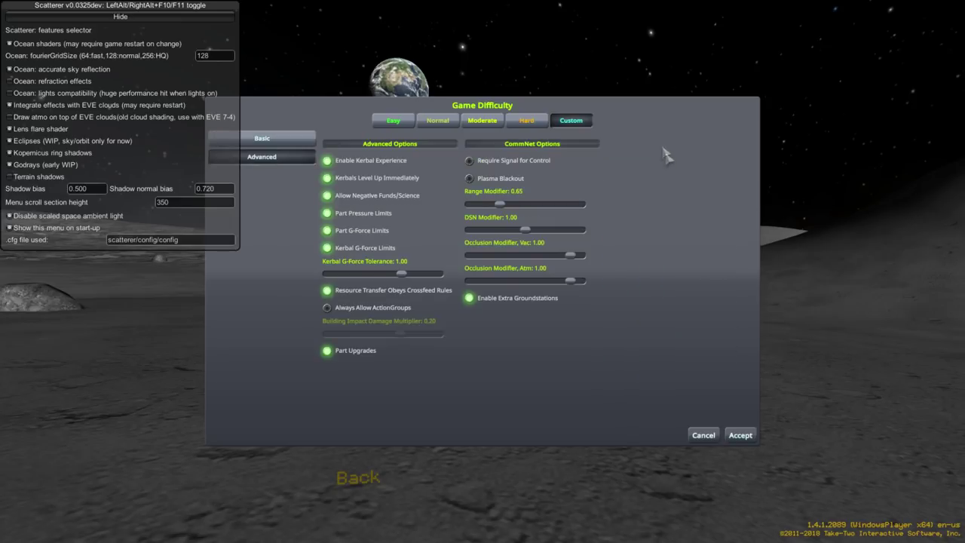
click(315, 141)
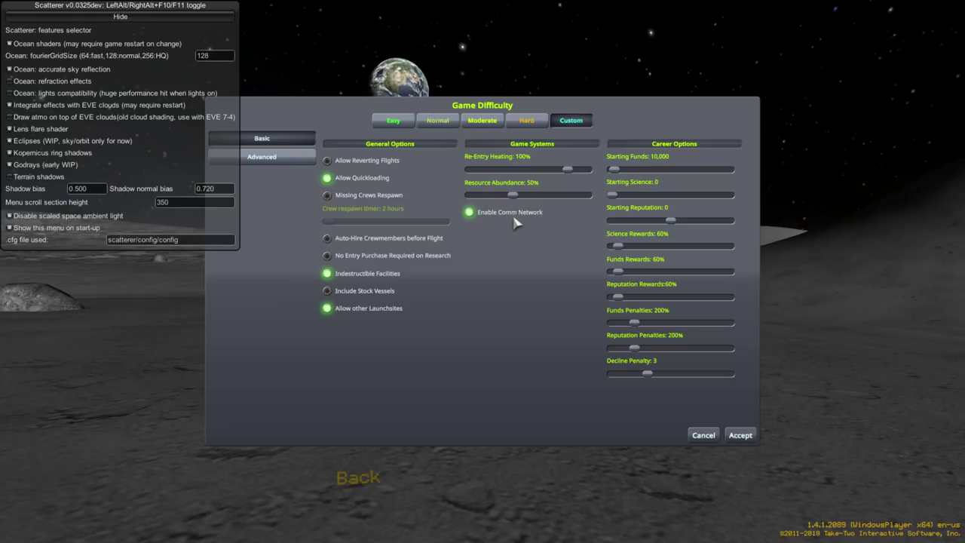
click(267, 158)
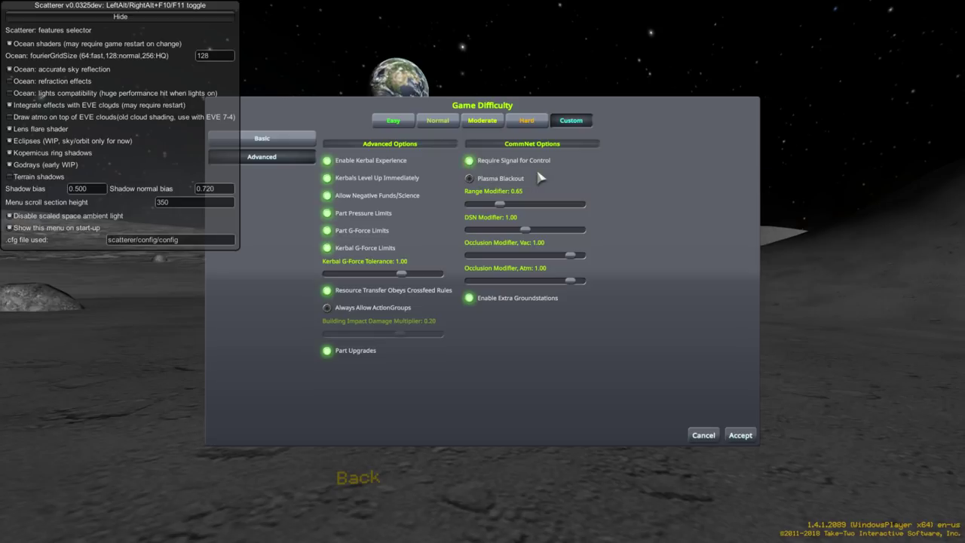
- Review the basic and advanced options, then enable Plasma Blackout under CommNet Options
click(258, 142)
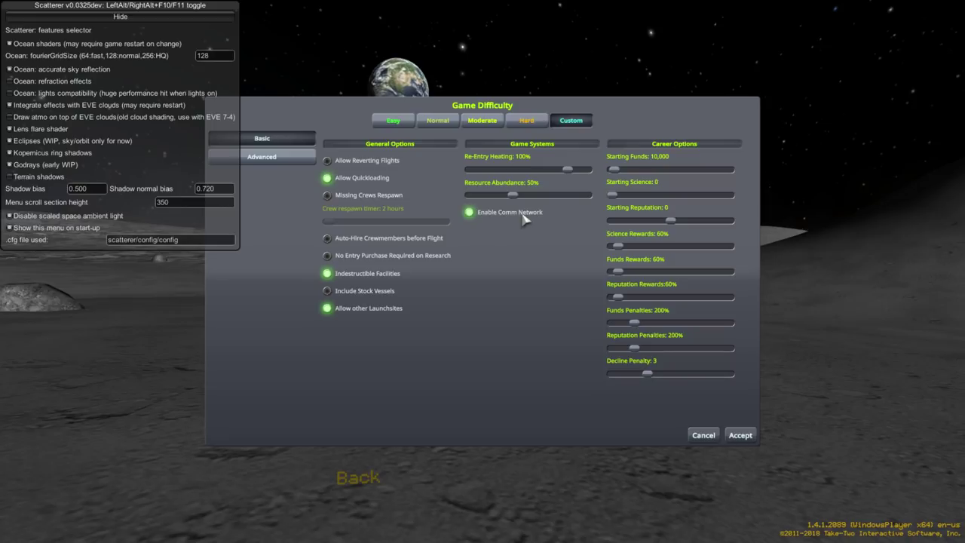
click(262, 157)
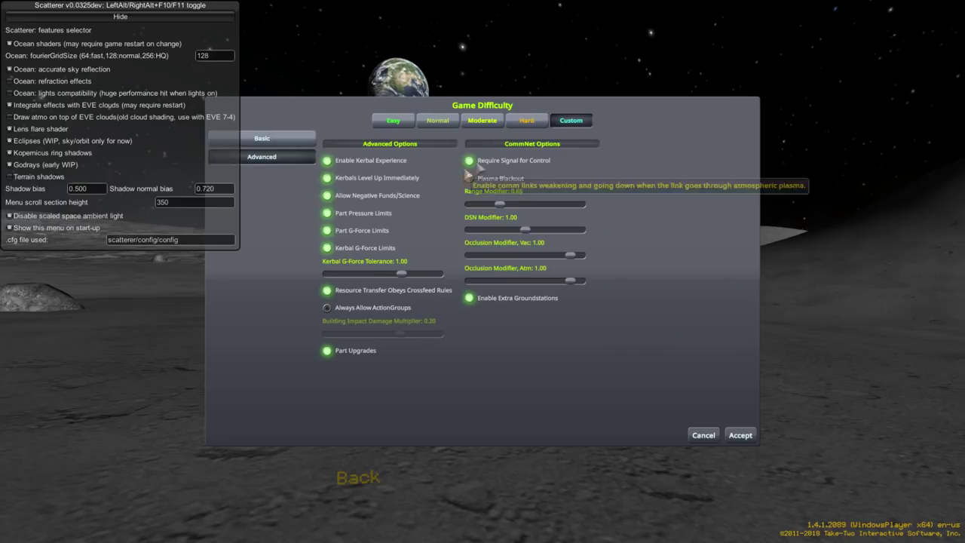
click(277, 138)
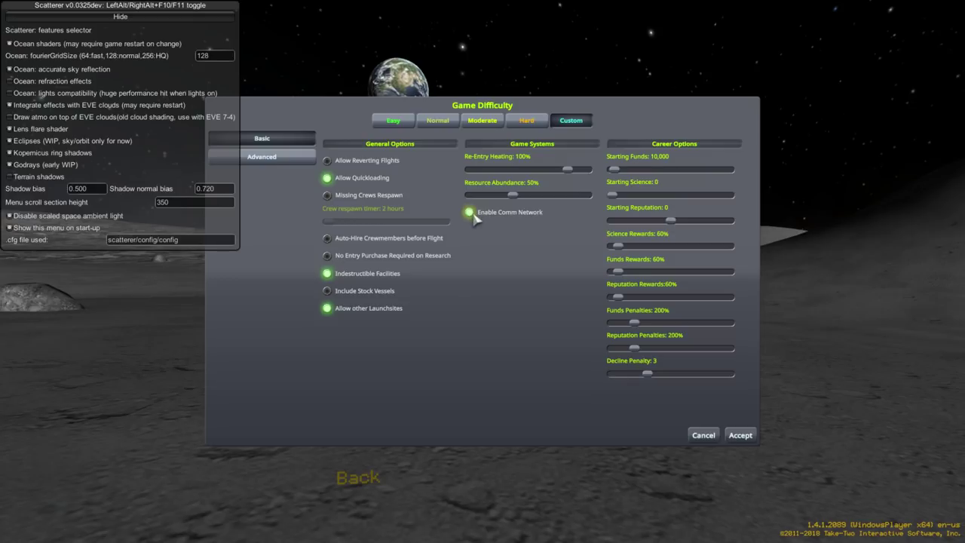
click(263, 157)
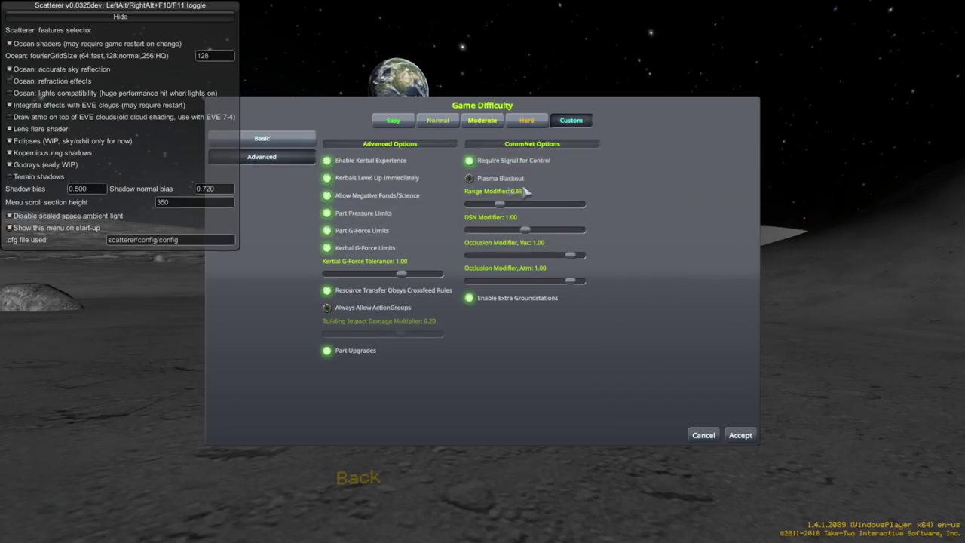
click(470, 179)
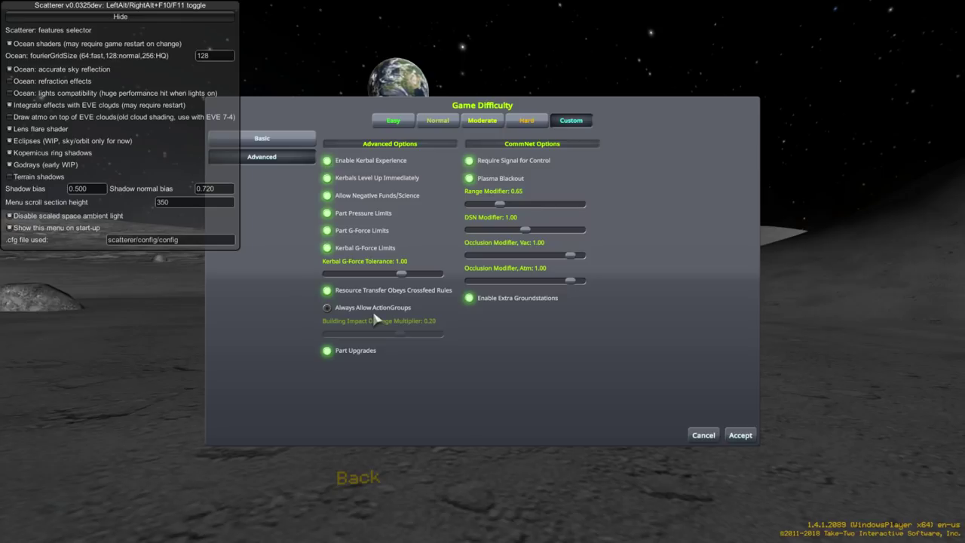
- Accept the custom difficulty and rename the save to 'Career'
click(739, 437)
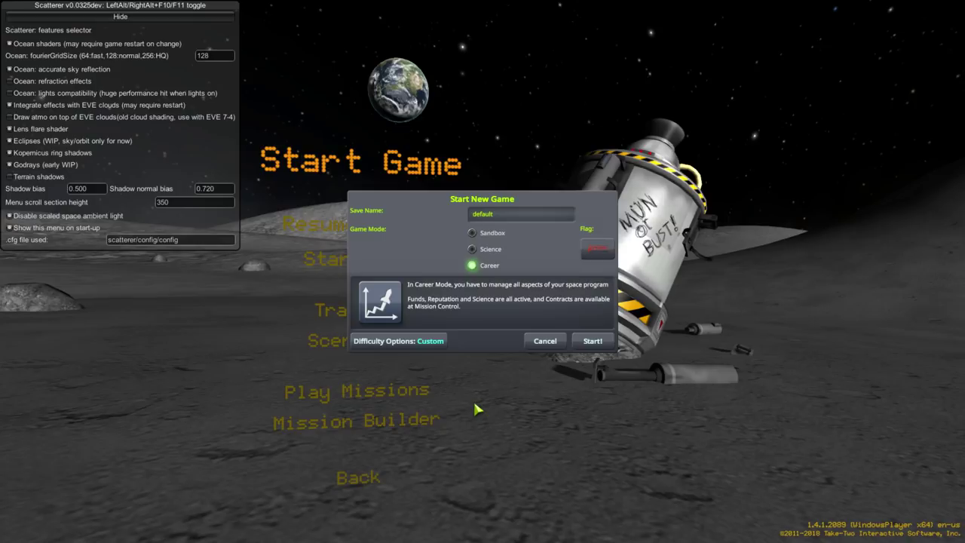
drag(496, 214, 466, 215)
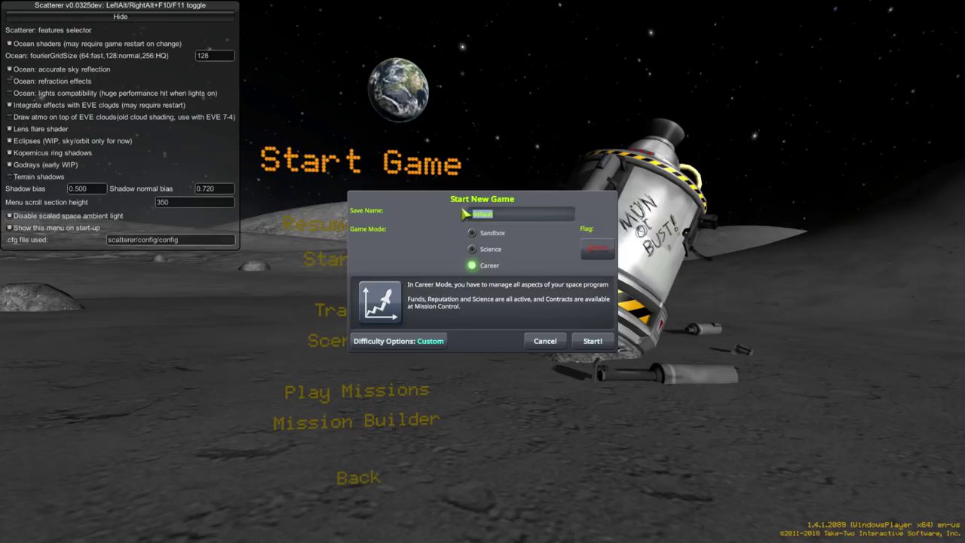
text(Career)
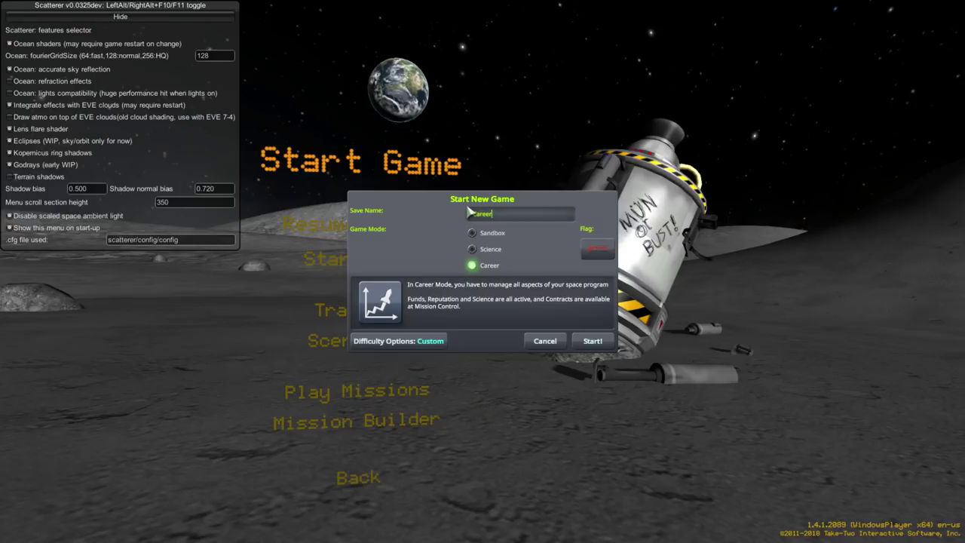